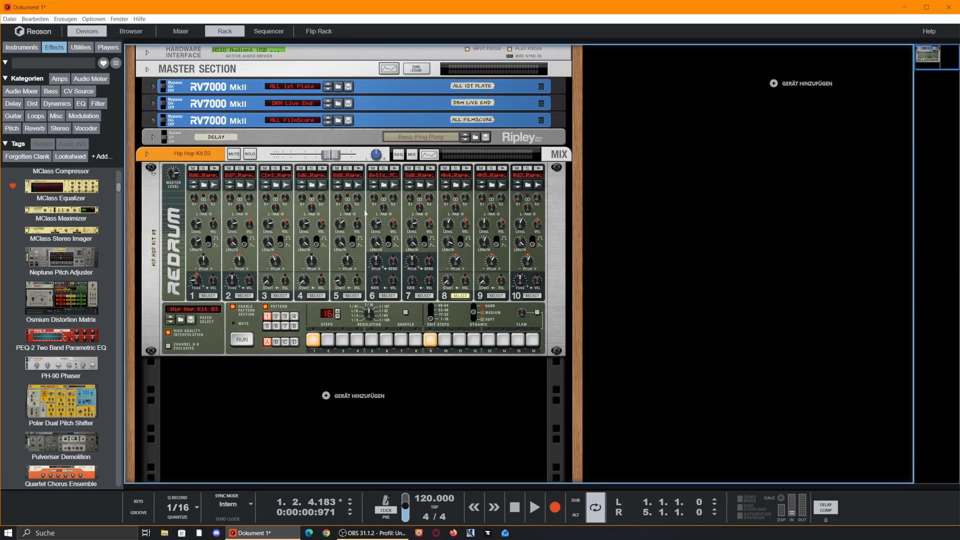
# Step: Add an Osmium Distortion Matrix effect to the rack directly below the Redrum drum machine and select it
pyautogui.moveTo(61, 300); pyautogui.dragTo(473, 452)
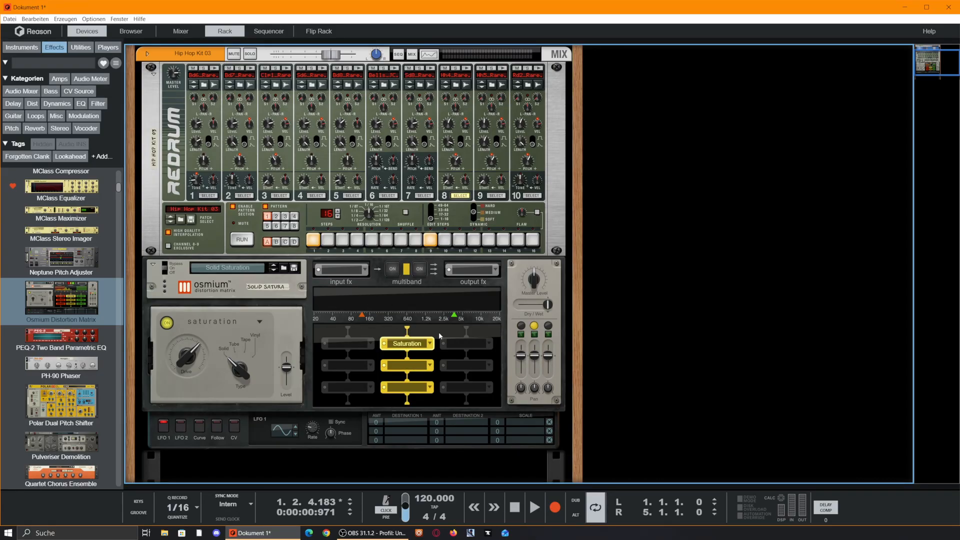
pyautogui.click(453, 326)
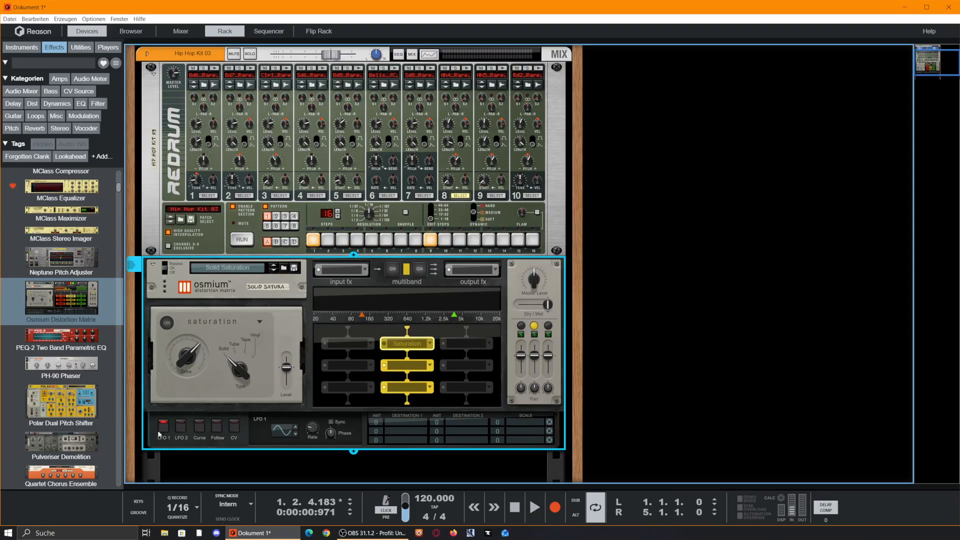
# Step: Give LFO 1 of the Osmium a square waveform and route its first destination to the Drive of 2: Saturation
pyautogui.click(296, 428)
pyautogui.click(392, 421)
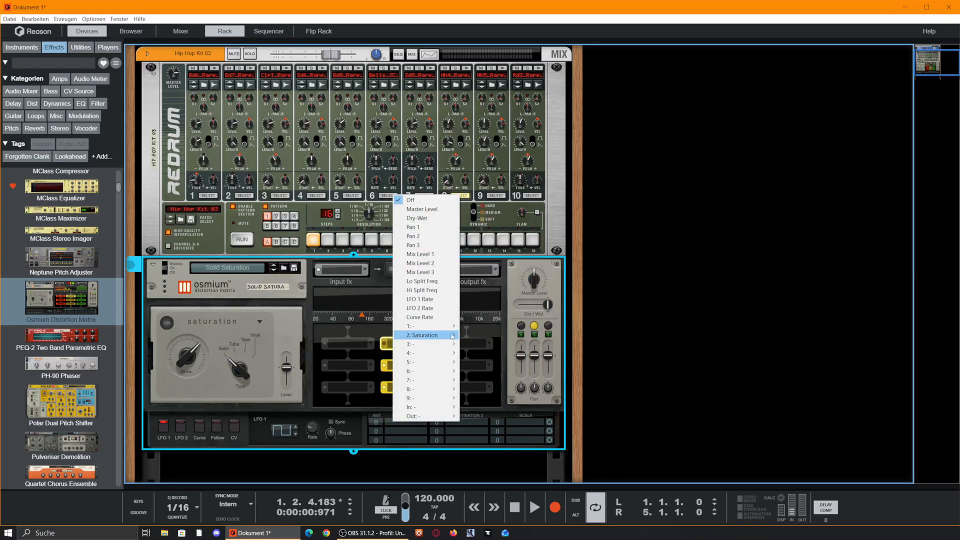
pyautogui.moveTo(452, 336)
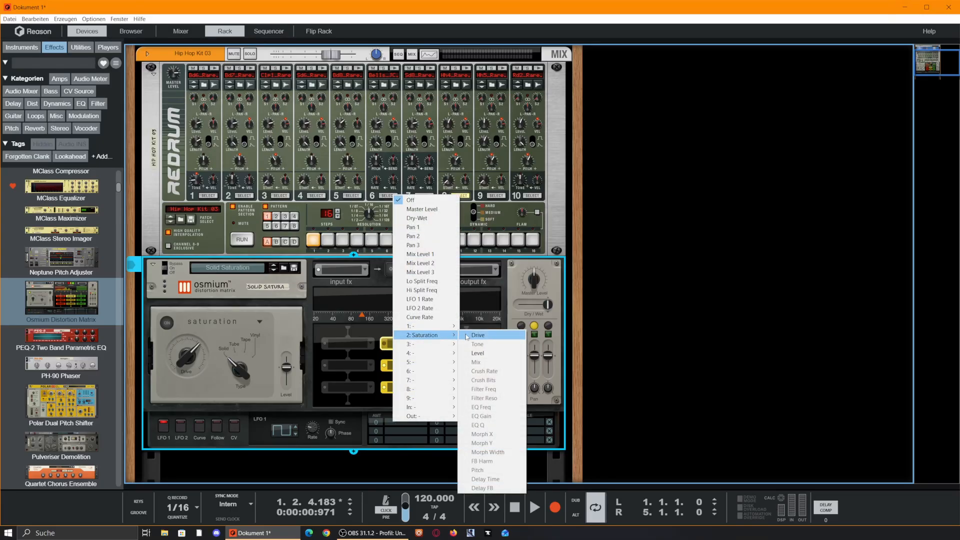
pyautogui.click(491, 338)
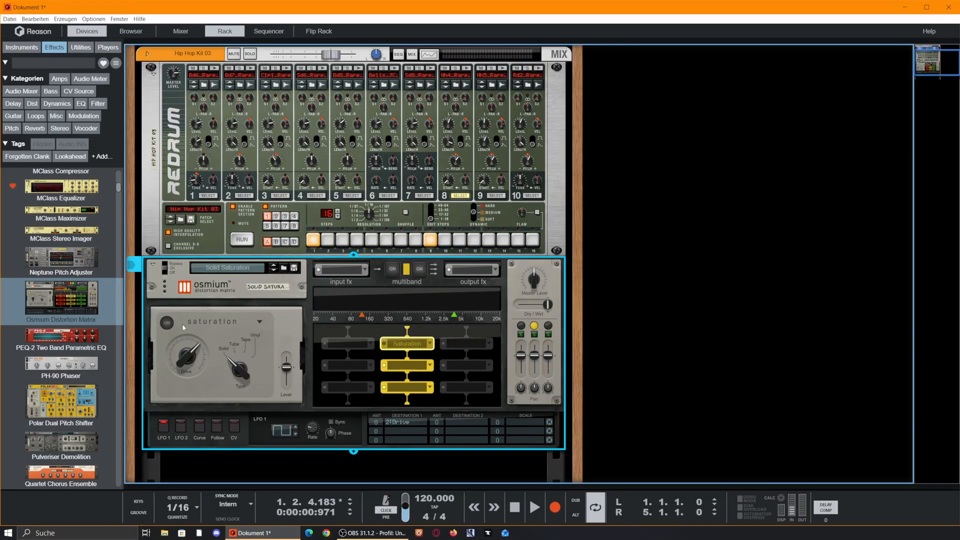
# Step: Turn the Saturation Drive to its middle position and set its LFO 1 modulation amount to 60, with the effect switched on
pyautogui.moveTo(178, 359); pyautogui.dragTo(197, 381)
pyautogui.moveTo(372, 419); pyautogui.dragTo(384, 389)
pyautogui.click(384, 343)
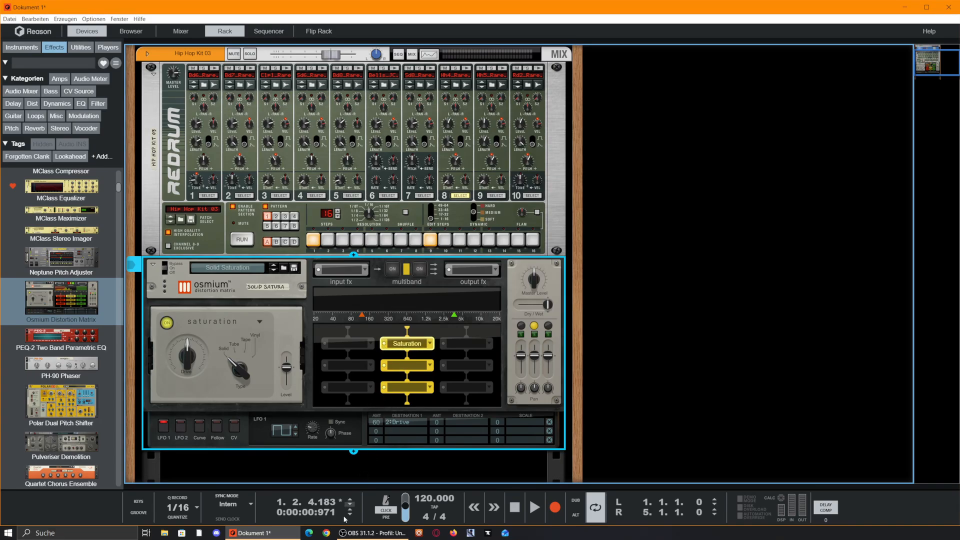
# Step: Sync LFO 1 to the song tempo at a 4/4 rate and raise its Drive modulation amount to 100
pyautogui.click(331, 421)
pyautogui.click(331, 422)
pyautogui.click(331, 422)
pyautogui.moveTo(310, 429)
pyautogui.mouseDown()
pyautogui.moveTo(319, 406)
pyautogui.moveTo(314, 439)
pyautogui.mouseUp()
pyautogui.moveTo(378, 425); pyautogui.dragTo(377, 406)
# Step: Play the drum pattern briefly to hear the LFO-modulated saturation, and stop playback
pyautogui.moveTo(309, 430)
pyautogui.press('space')
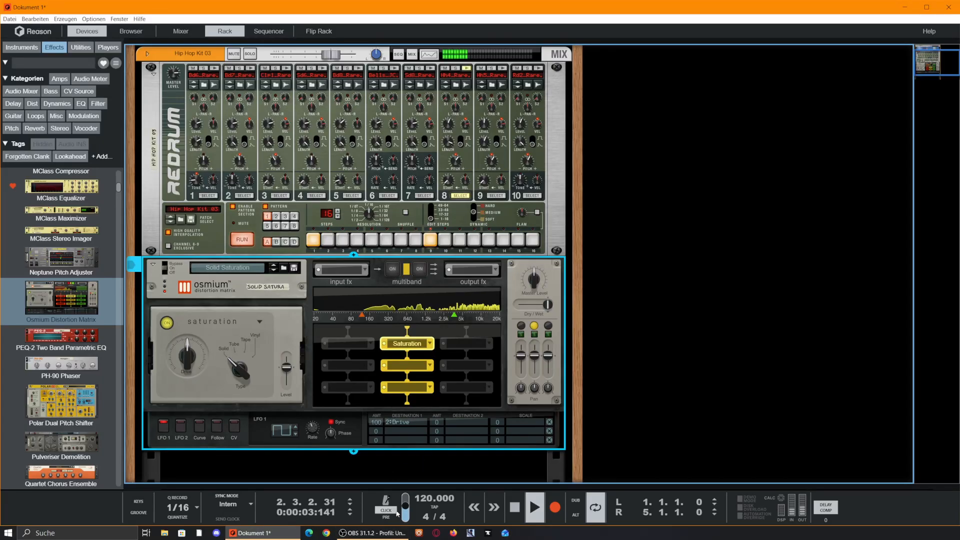
pyautogui.press('space')
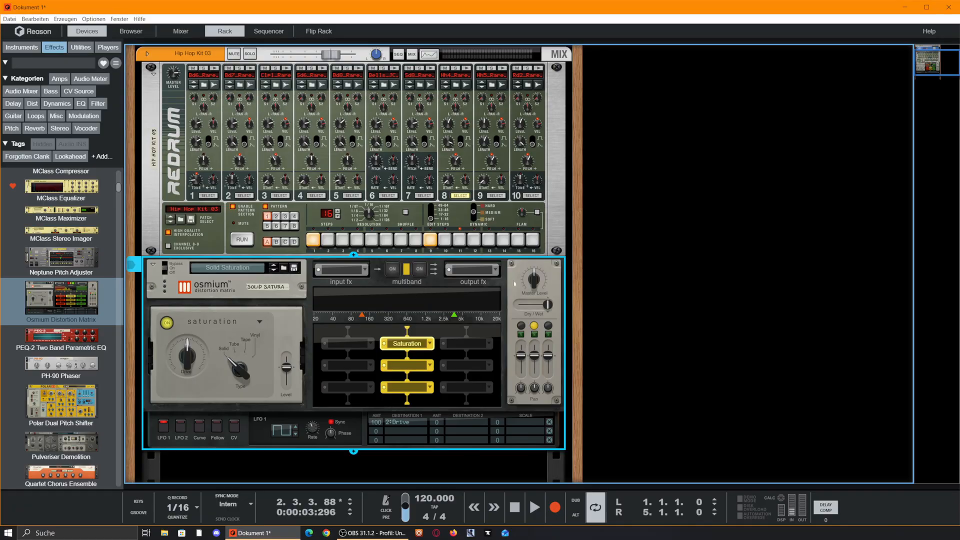
# Step: Audition different saturation types during playback and leave the Type on Tube
pyautogui.press('space')
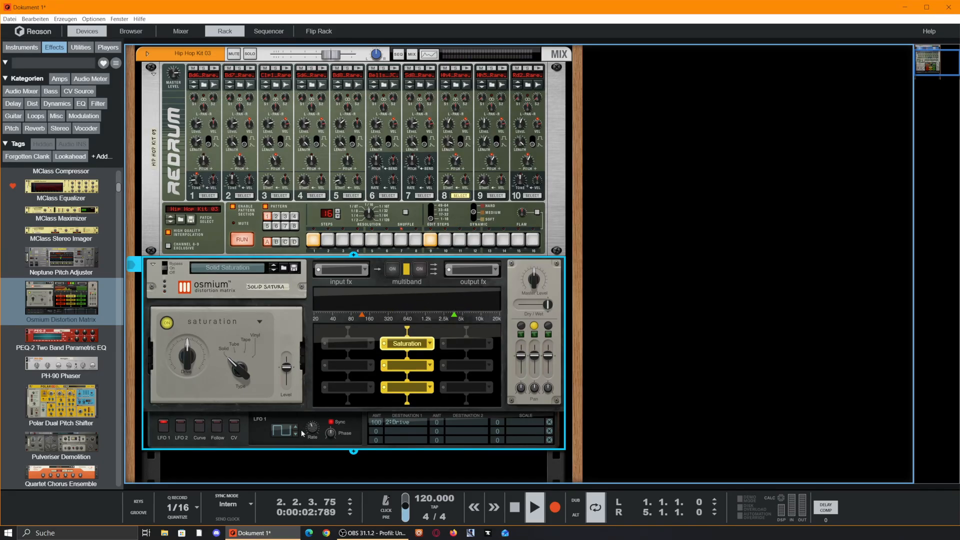
pyautogui.moveTo(239, 370); pyautogui.dragTo(252, 258)
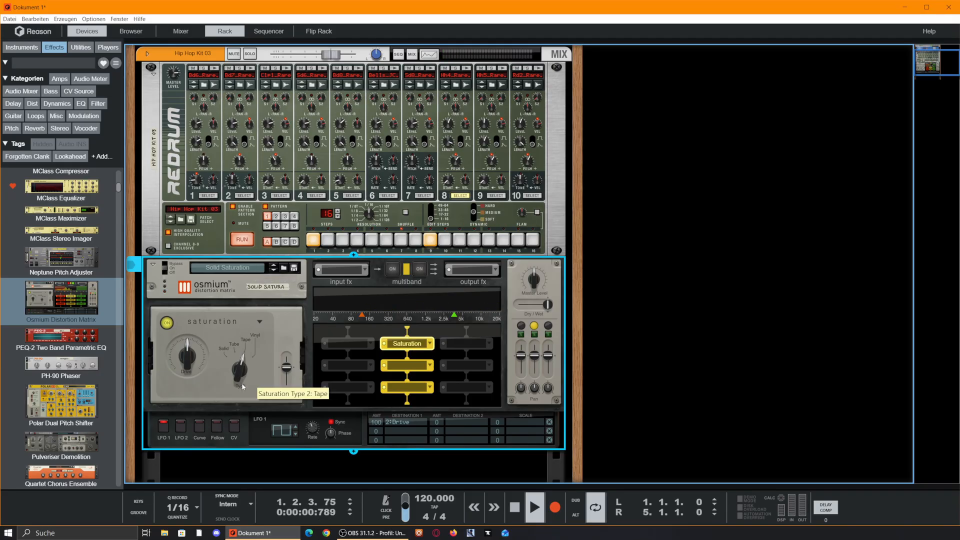
pyautogui.moveTo(242, 387); pyautogui.dragTo(250, 406)
pyautogui.moveTo(238, 375); pyautogui.dragTo(243, 531)
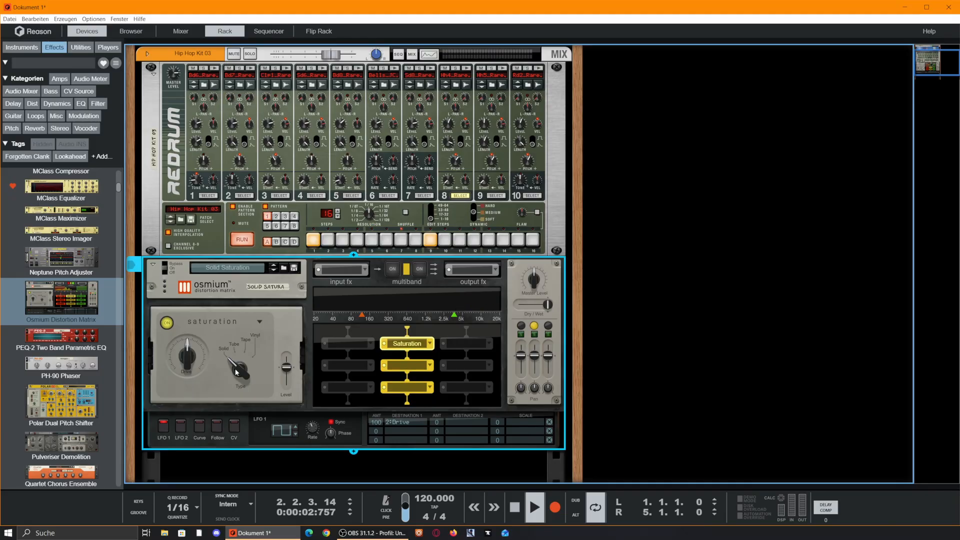
pyautogui.moveTo(236, 371); pyautogui.dragTo(224, 359)
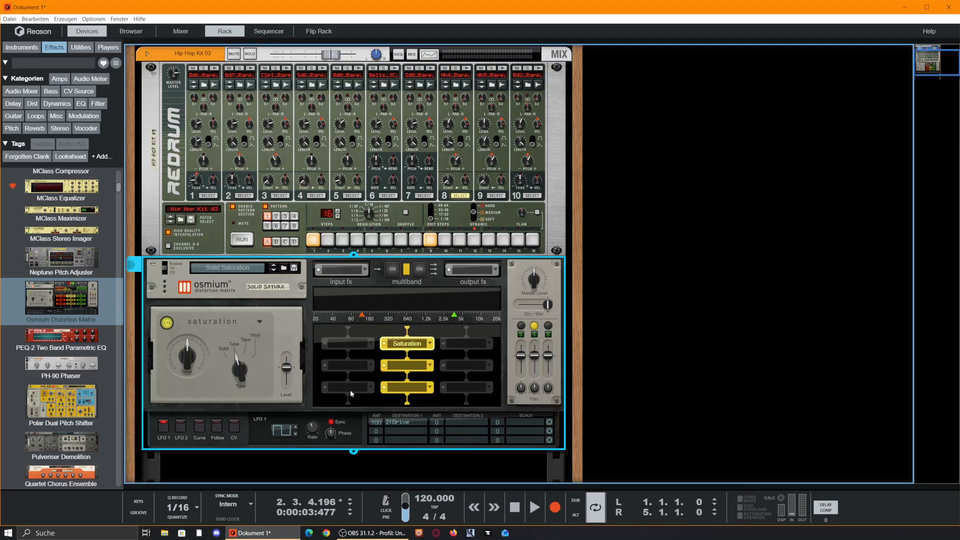
# Step: Load a Delay effect into the second slot of the middle band, below Saturation
pyautogui.click(430, 366)
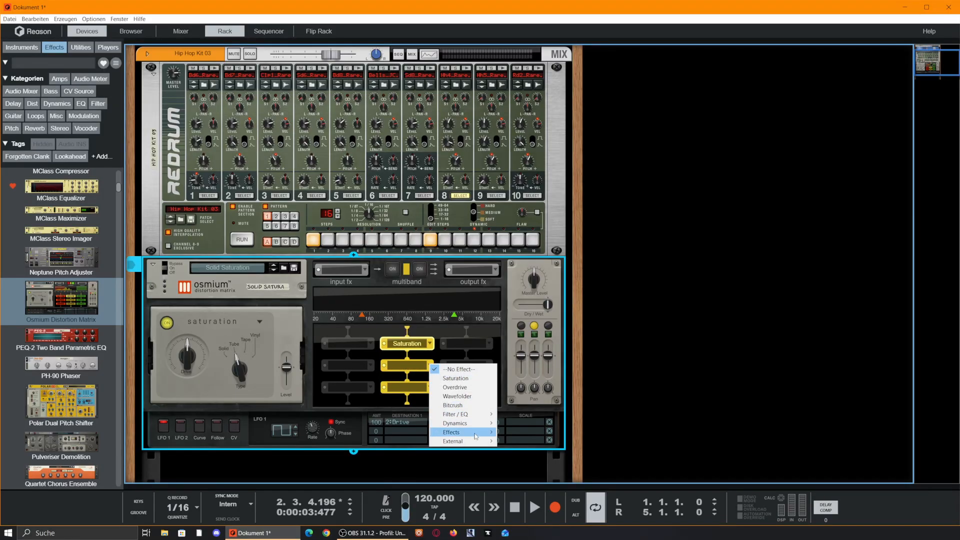
pyautogui.moveTo(482, 434)
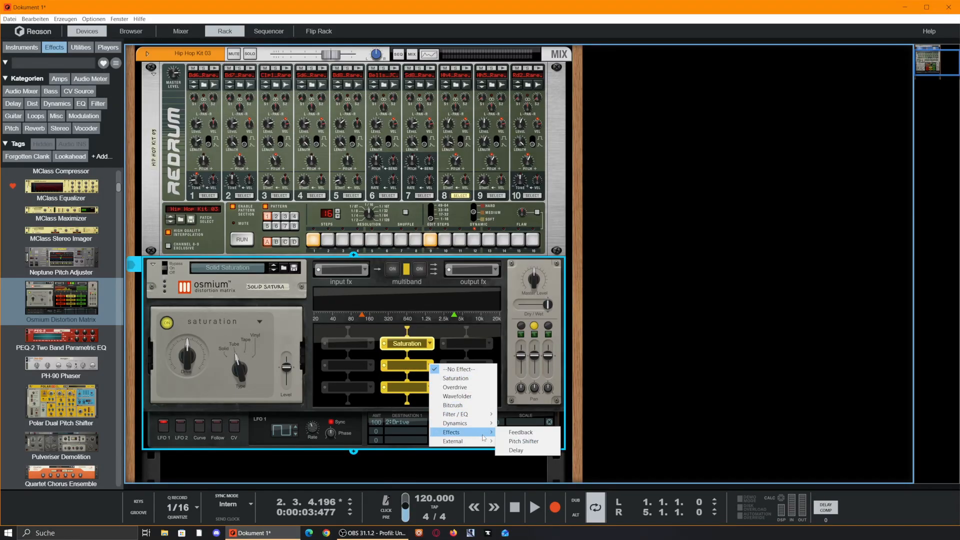
pyautogui.click(541, 450)
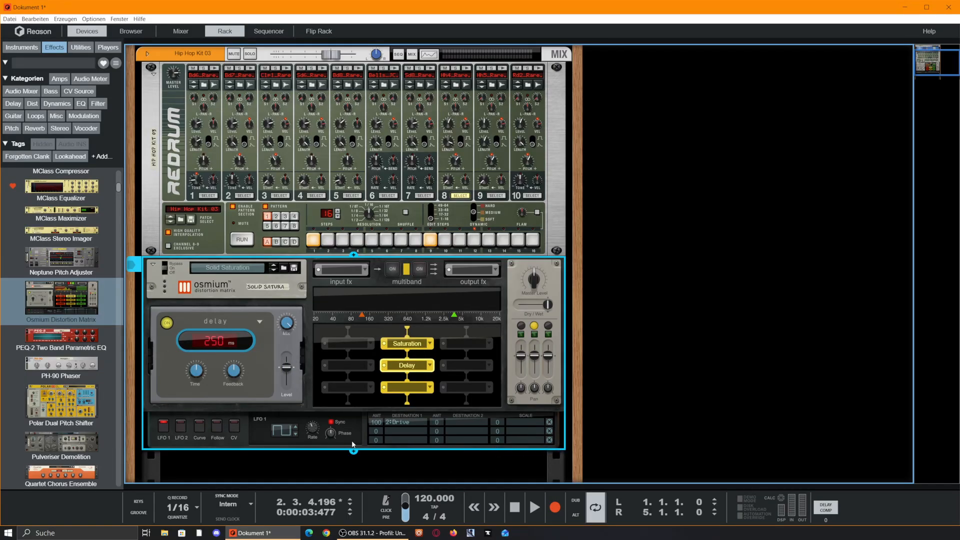
# Step: Route LFO 1's second modulation row to the Mix of 5: Delay with an amount of -100
pyautogui.click(400, 427)
pyautogui.moveTo(430, 368)
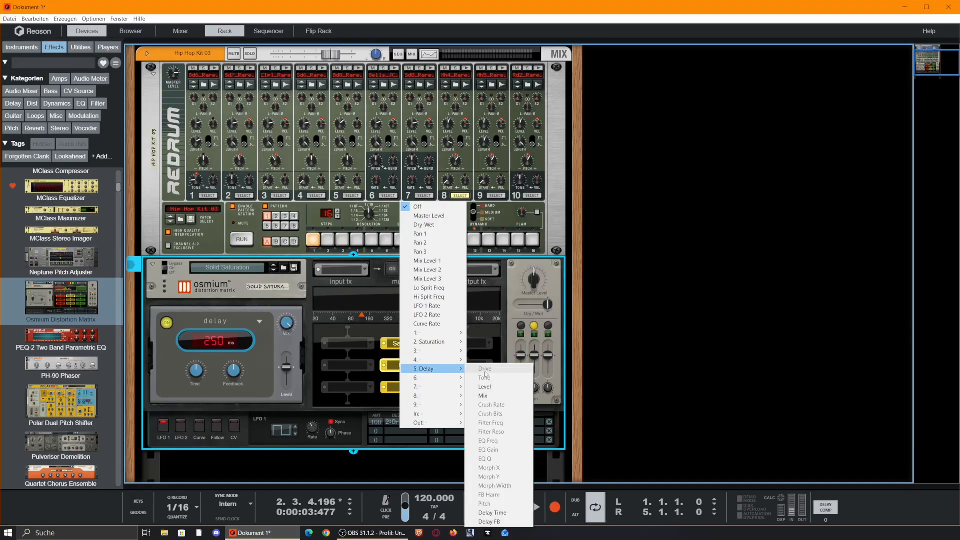
pyautogui.click(480, 397)
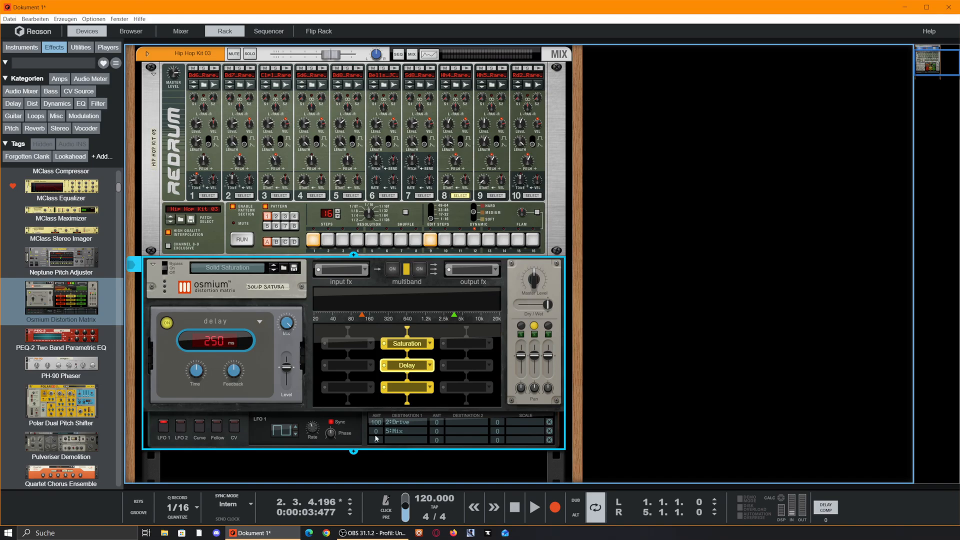
pyautogui.moveTo(375, 433); pyautogui.dragTo(375, 485)
# Step: Play the pattern from the start to audition the modulated delay, trying a delay time of 500 ms
pyautogui.click(514, 507)
pyautogui.press('space')
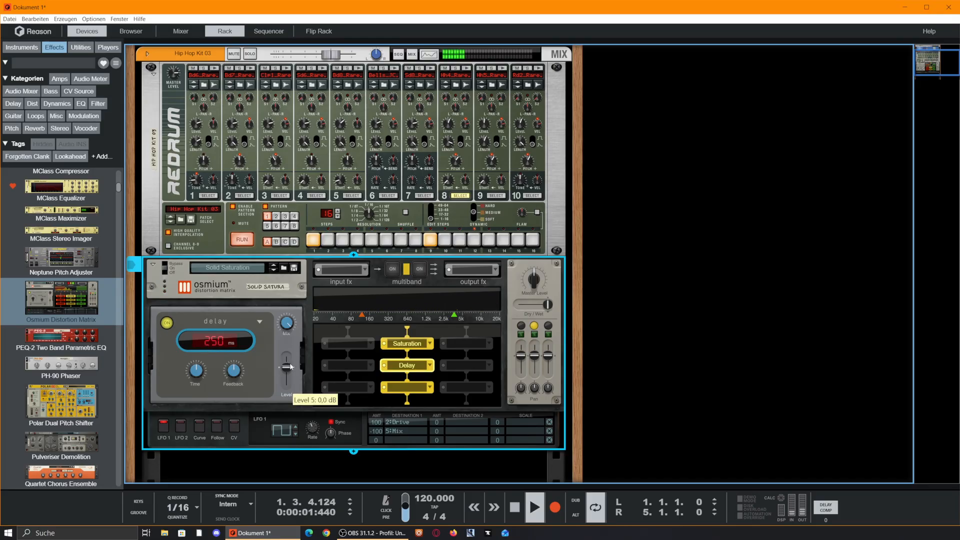
pyautogui.press('space')
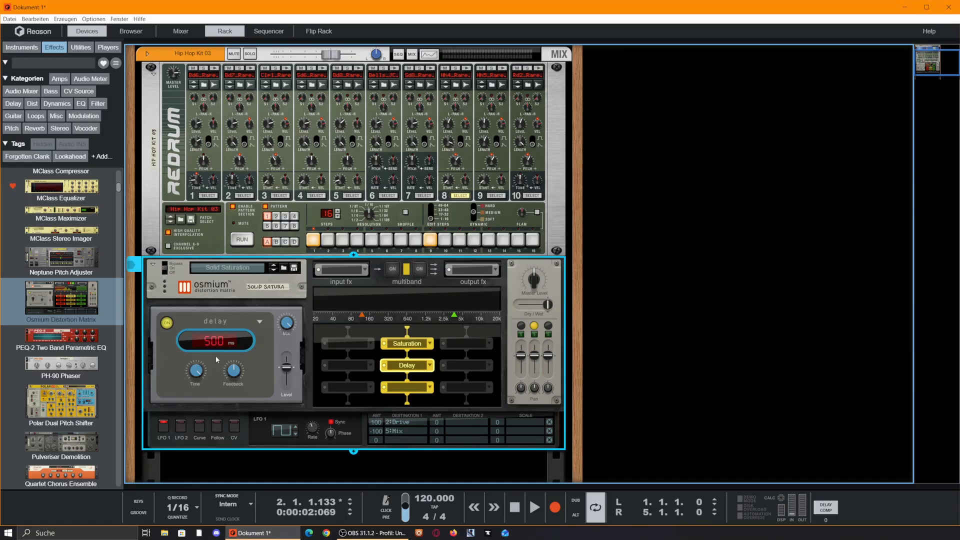
pyautogui.click(515, 507)
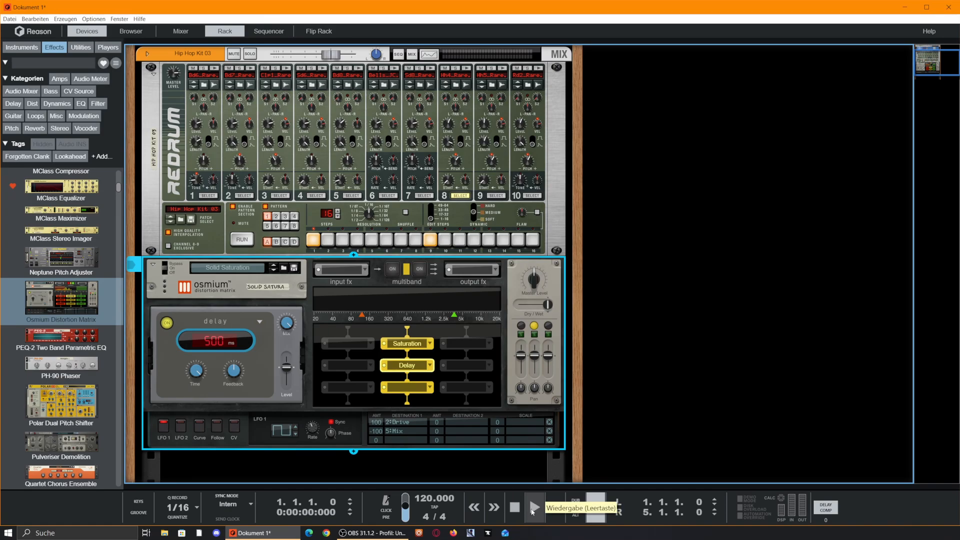
pyautogui.click(533, 509)
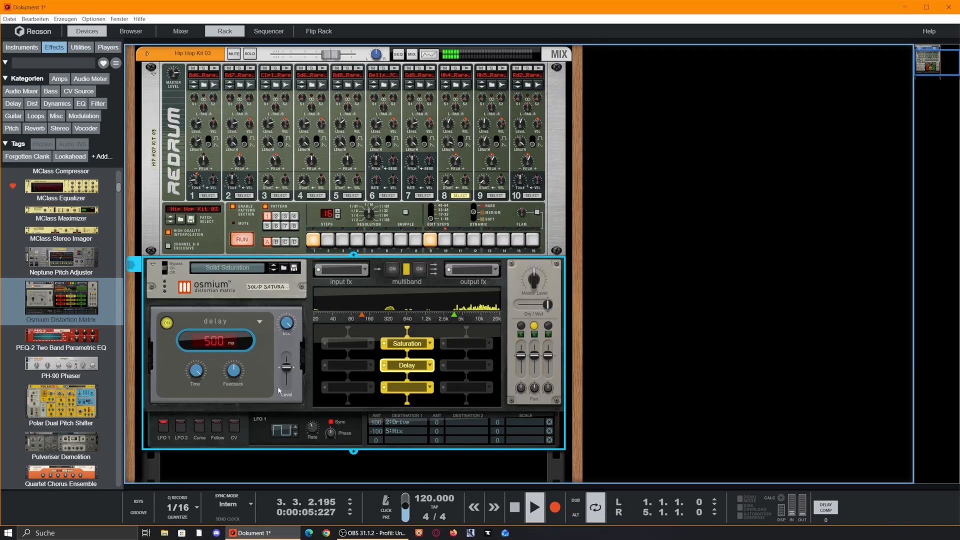
# Step: Shorten the delay time in stages by ear and set it to 136 ms, stopping playback
pyautogui.moveTo(197, 377); pyautogui.dragTo(219, 433)
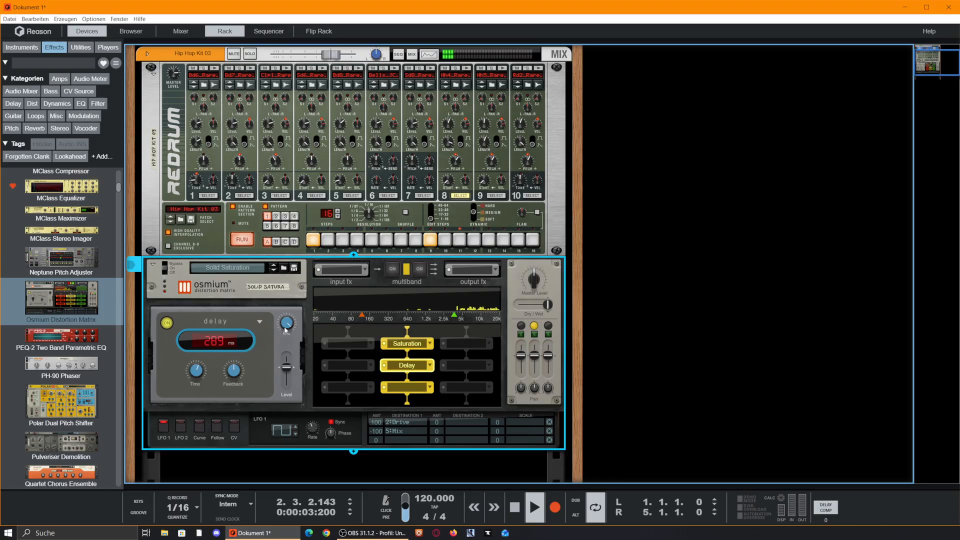
pyautogui.moveTo(196, 370); pyautogui.dragTo(213, 416)
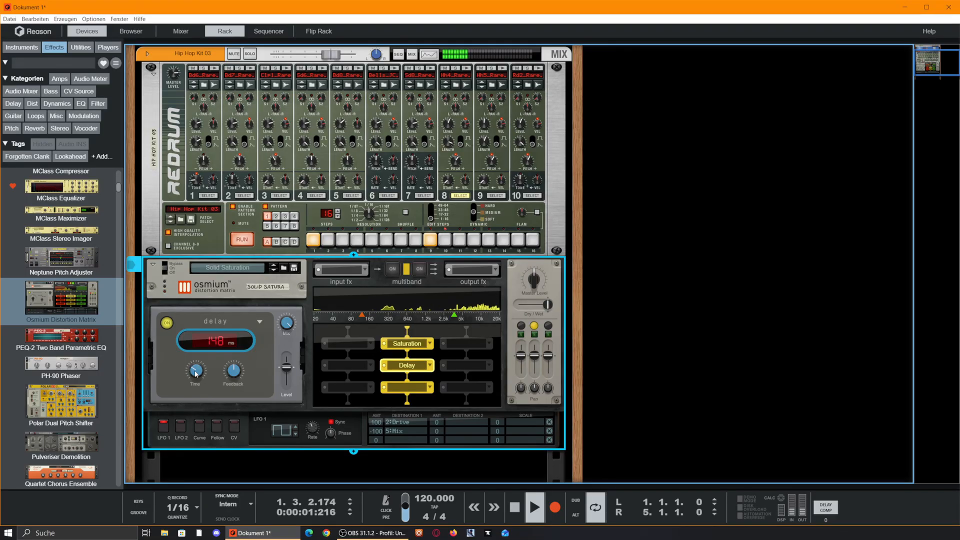
pyautogui.moveTo(194, 379)
pyautogui.press('space')
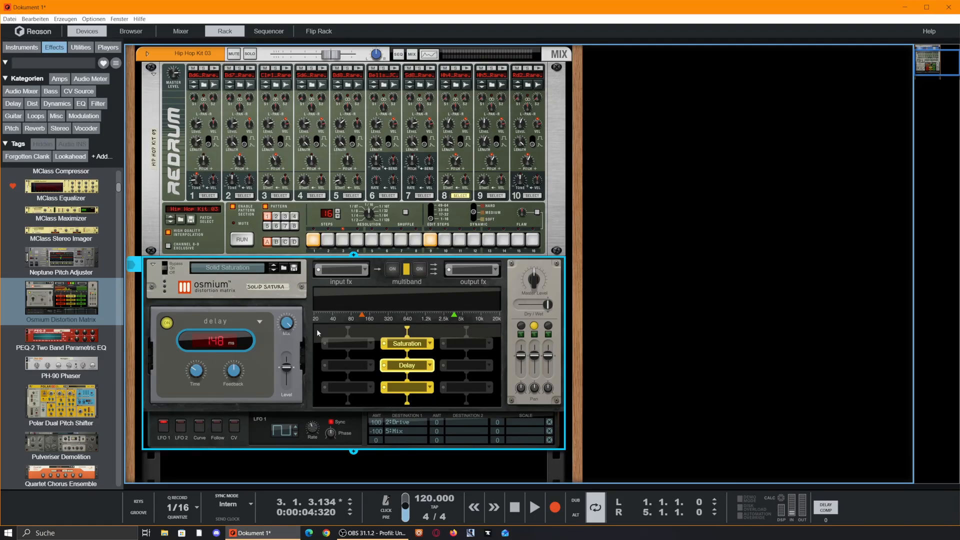
pyautogui.moveTo(192, 369); pyautogui.dragTo(391, 415)
# Step: Enable the high band, load an Asymm Overdrive at 16% mix into its first slot, and play the pattern
pyautogui.click(179, 427)
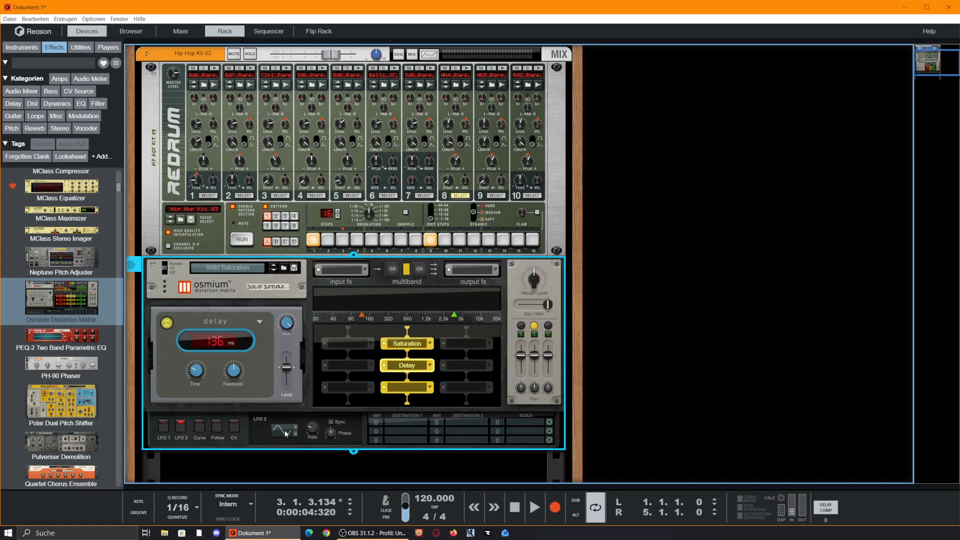
pyautogui.click(420, 269)
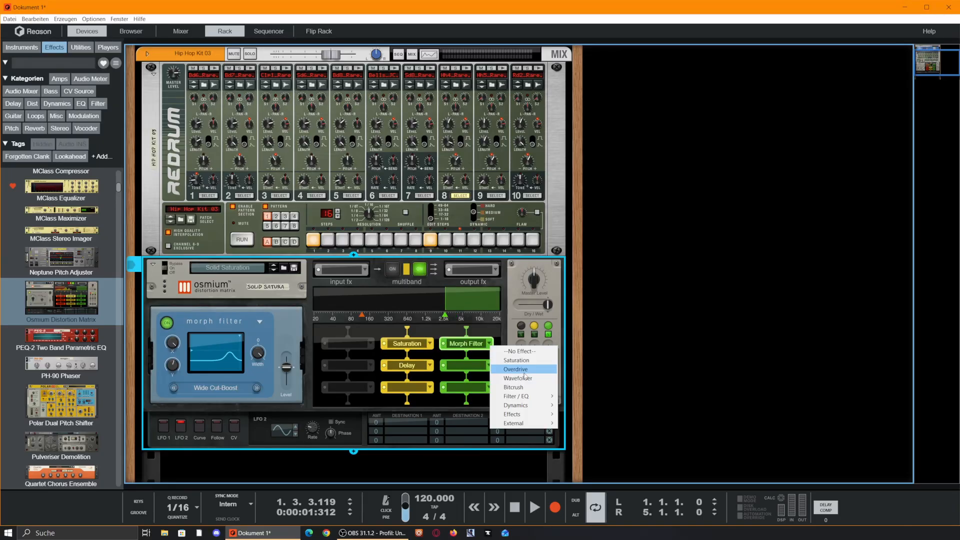
pyautogui.click(522, 370)
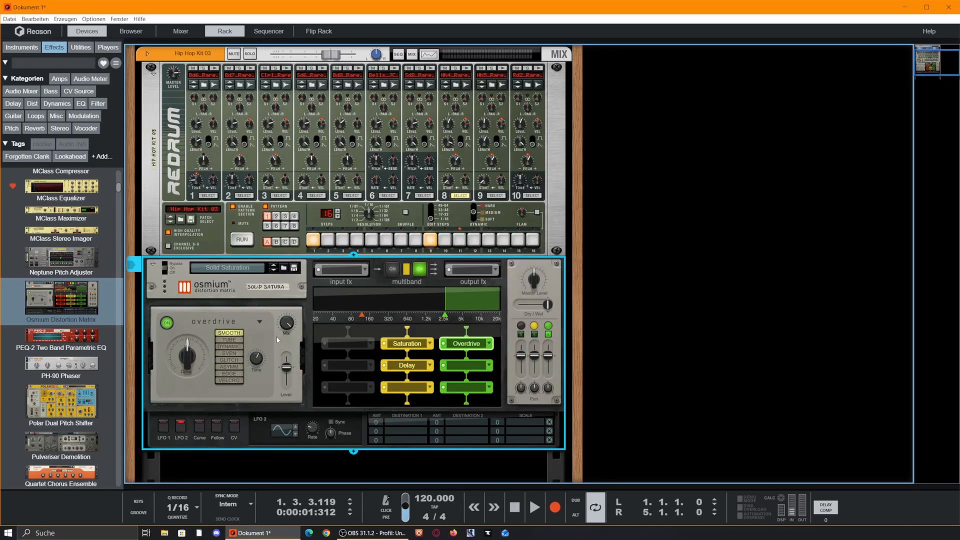
pyautogui.click(233, 367)
pyautogui.press('space')
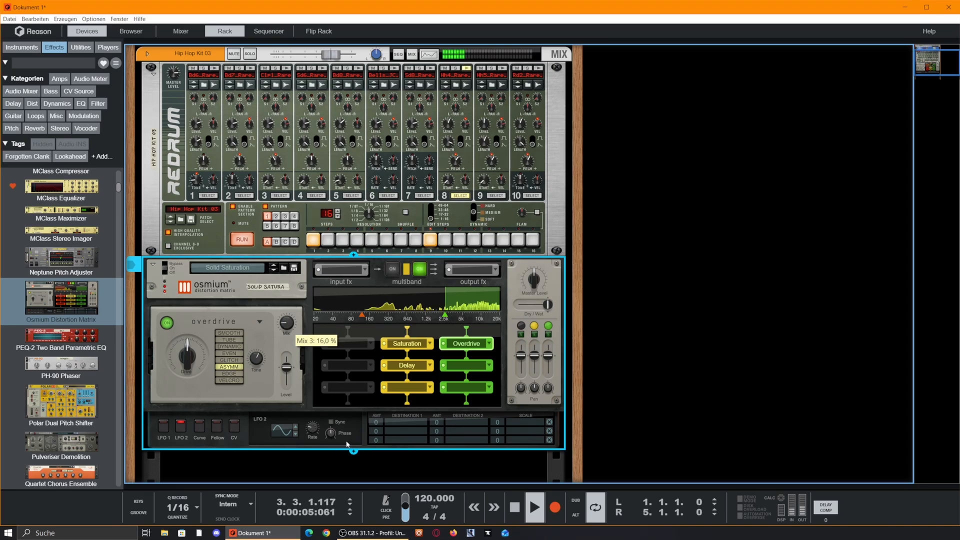
# Step: Replace the high band's Overdrive with Bitcrush, raise its Rate and Bits, and stop playback
pyautogui.click(488, 345)
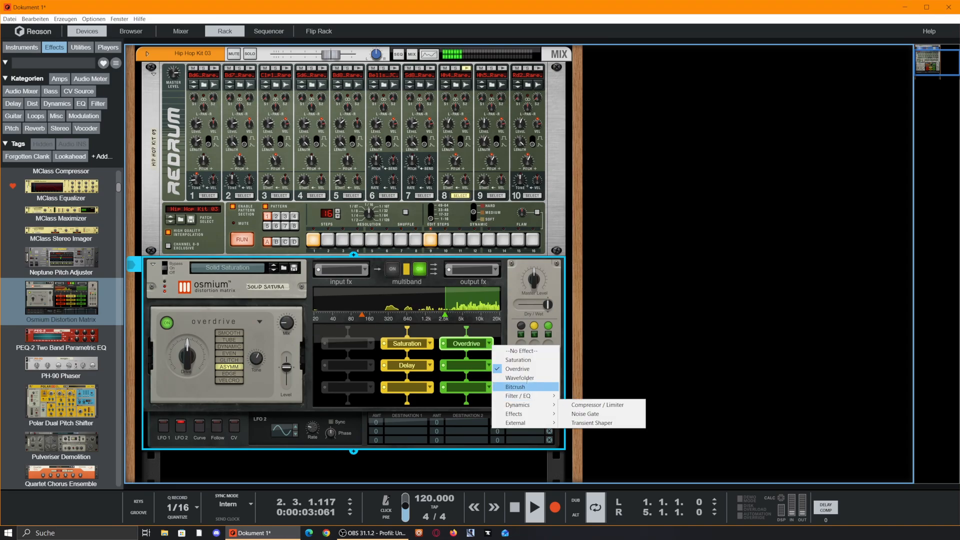
pyautogui.click(515, 387)
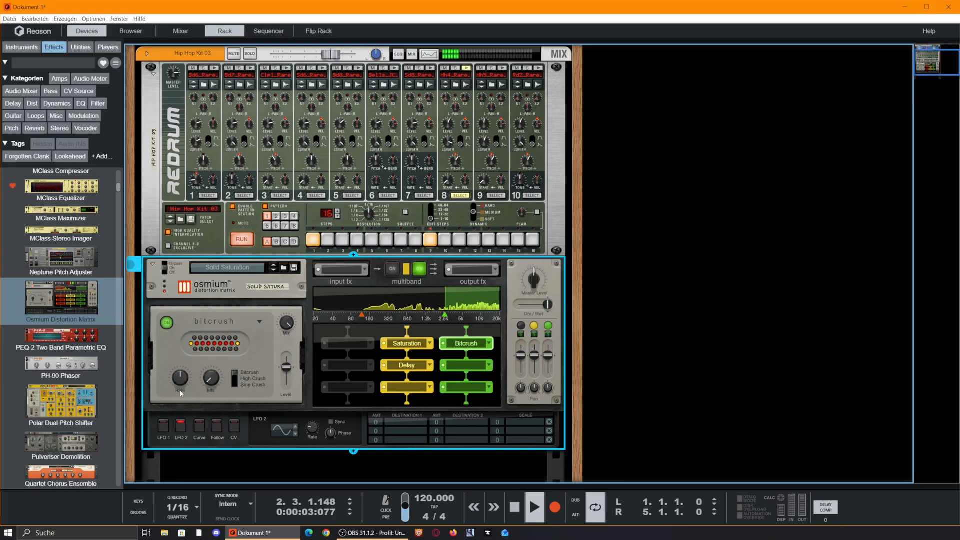
pyautogui.press('space')
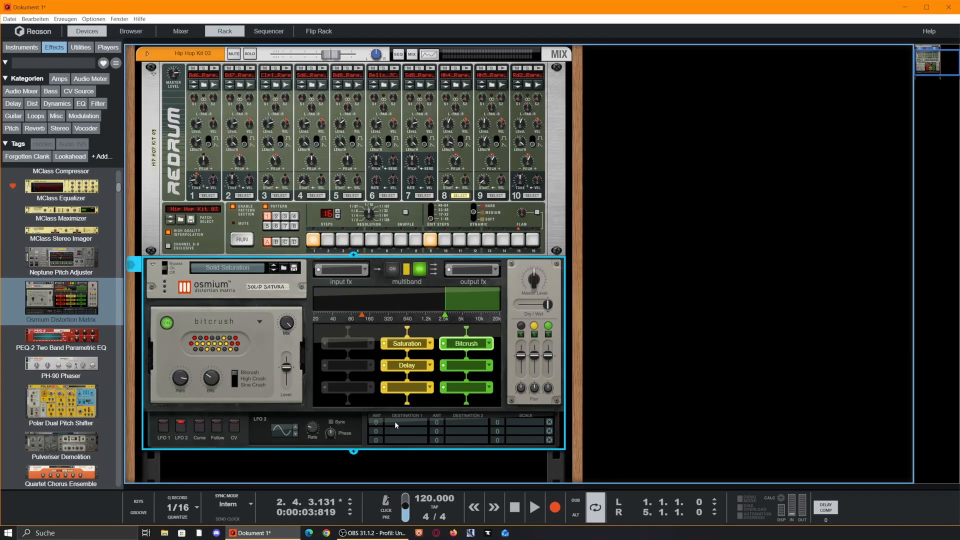
# Step: Give LFO 2 a tempo-synced rising ramp waveform and route its first destination to the Crush Bits of 3: Bitcrush
pyautogui.click(163, 426)
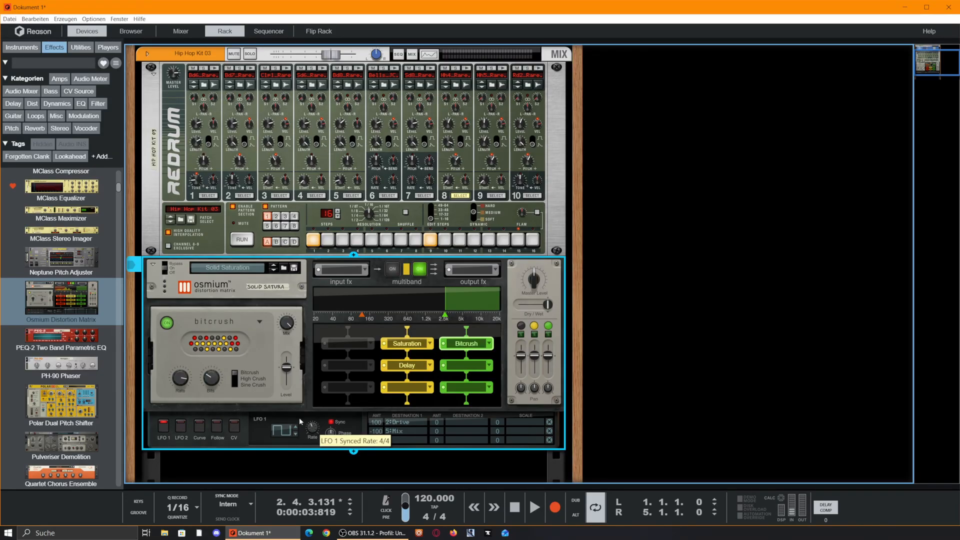
pyautogui.click(181, 426)
pyautogui.click(295, 429)
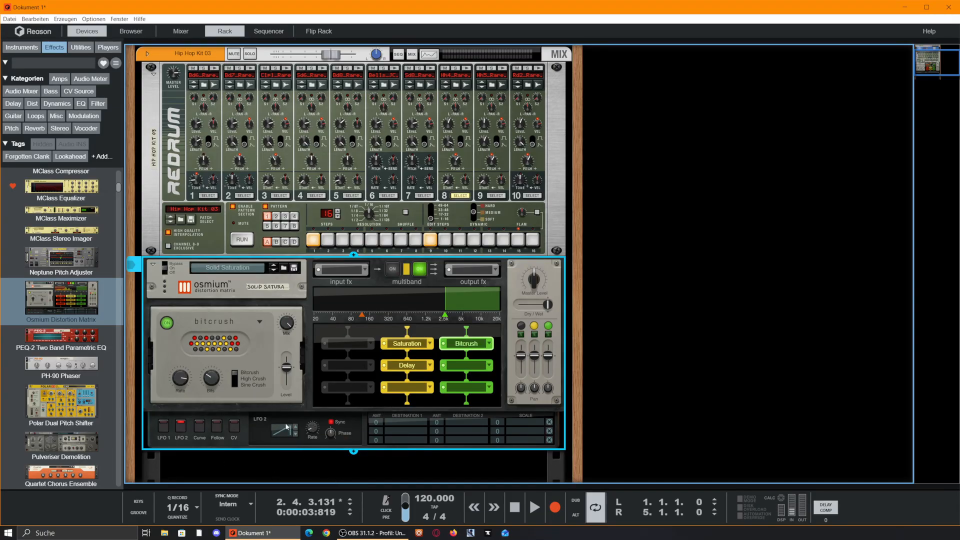
pyautogui.click(402, 423)
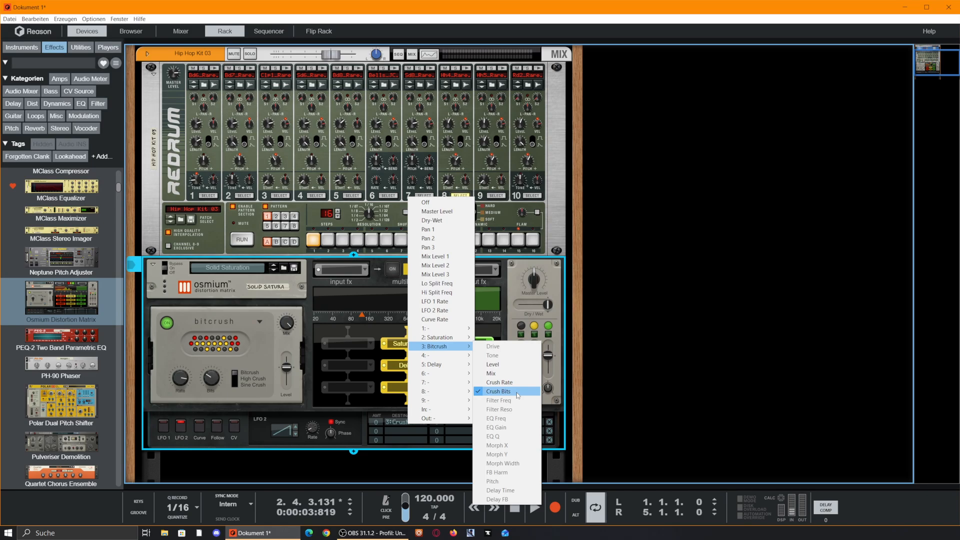
pyautogui.click(279, 401)
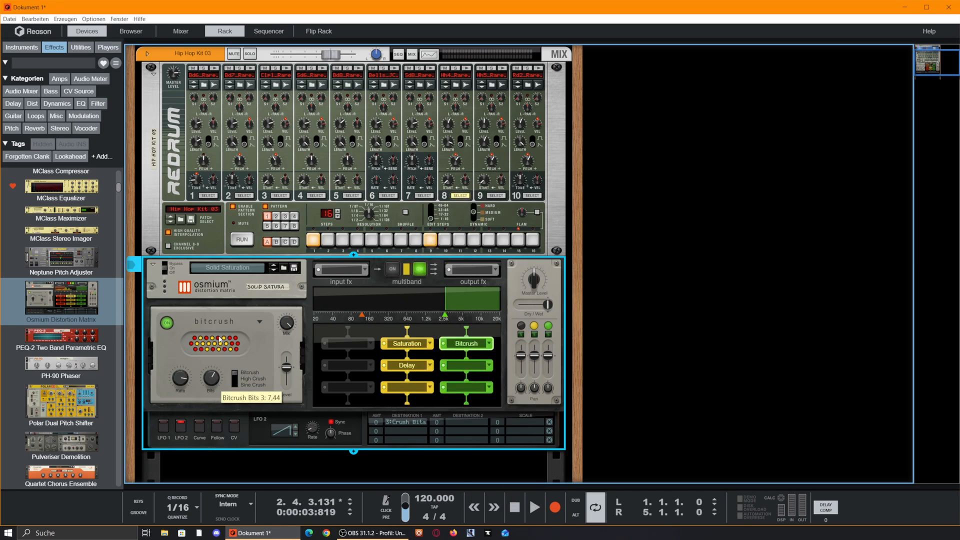
# Step: Set the amount of LFO 2's Crush Bits modulation to -90 and audition the pattern from the start
pyautogui.moveTo(233, 322); pyautogui.dragTo(239, 314)
pyautogui.moveTo(377, 422); pyautogui.dragTo(392, 474)
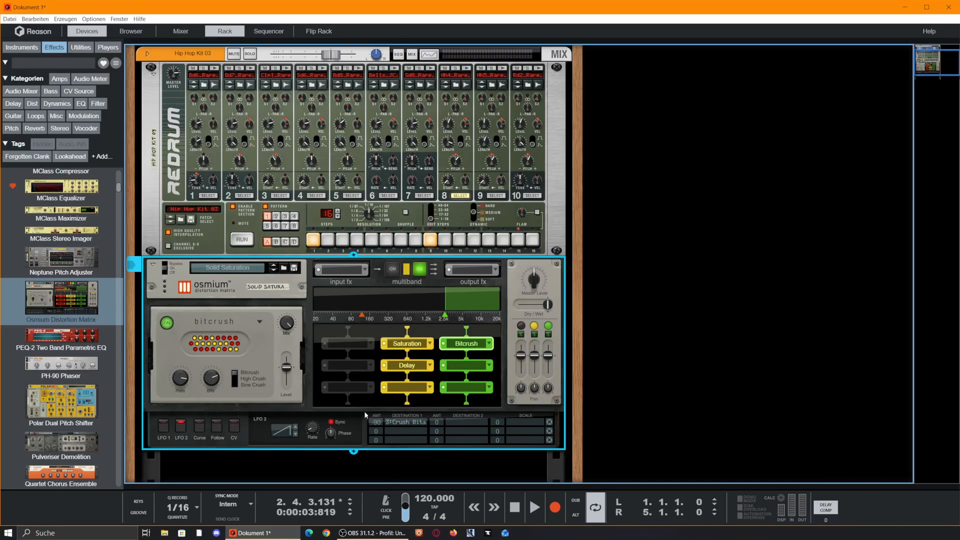
pyautogui.click(515, 508)
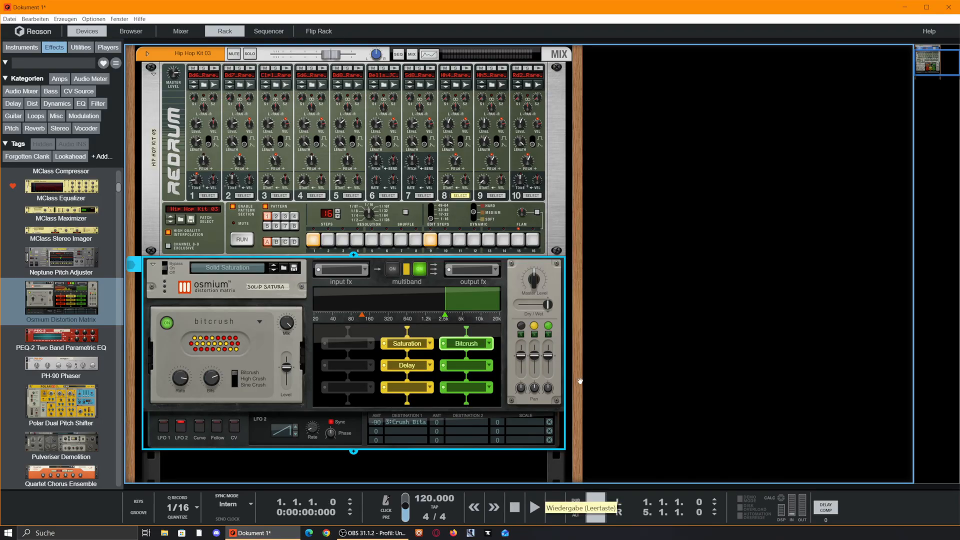
pyautogui.click(534, 509)
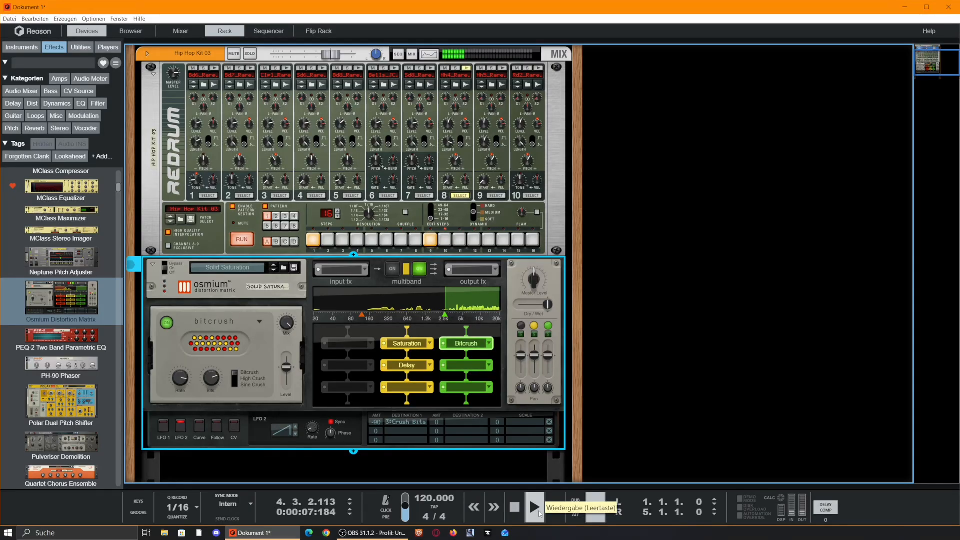
pyautogui.click(534, 507)
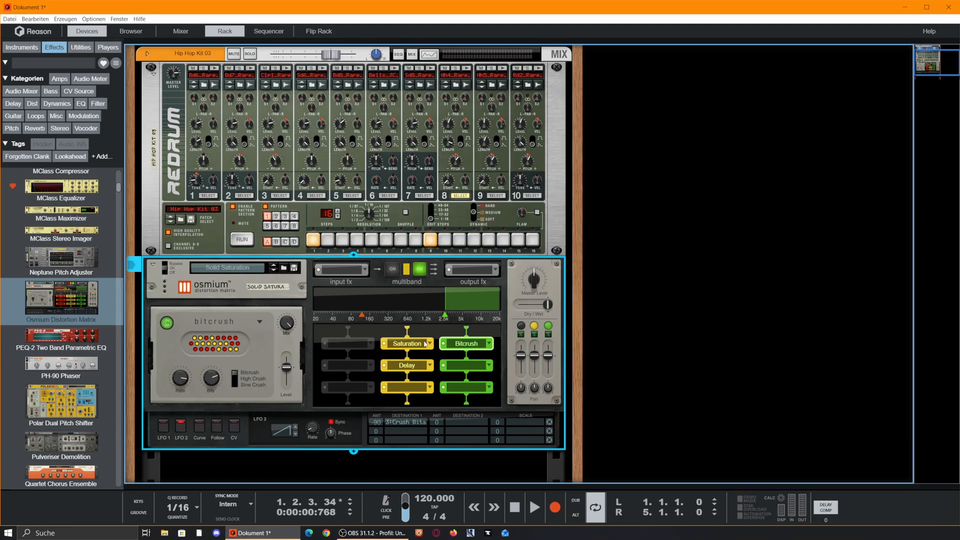
# Step: Load a Resonator into the high band's second slot, switch its body to Cassette Recorder and start playback
pyautogui.click(493, 370)
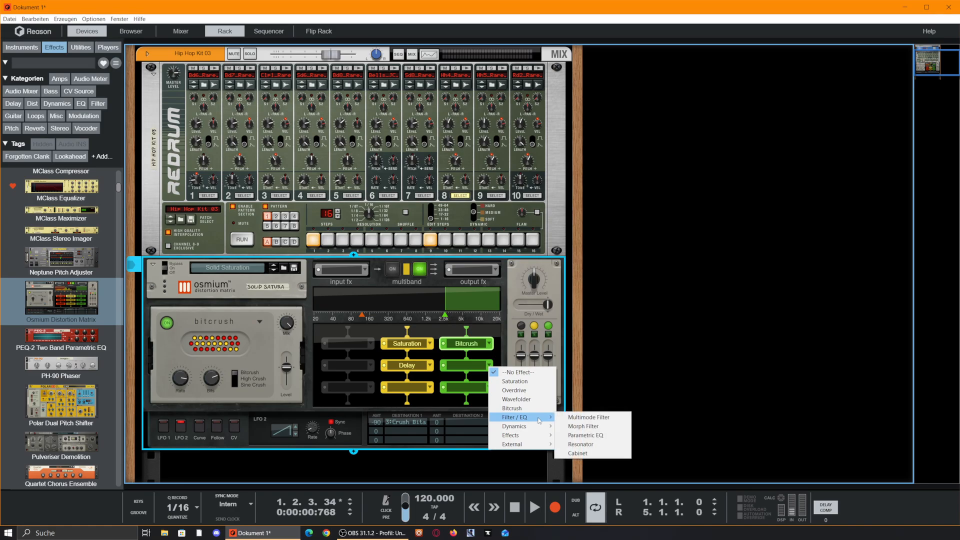
pyautogui.click(580, 444)
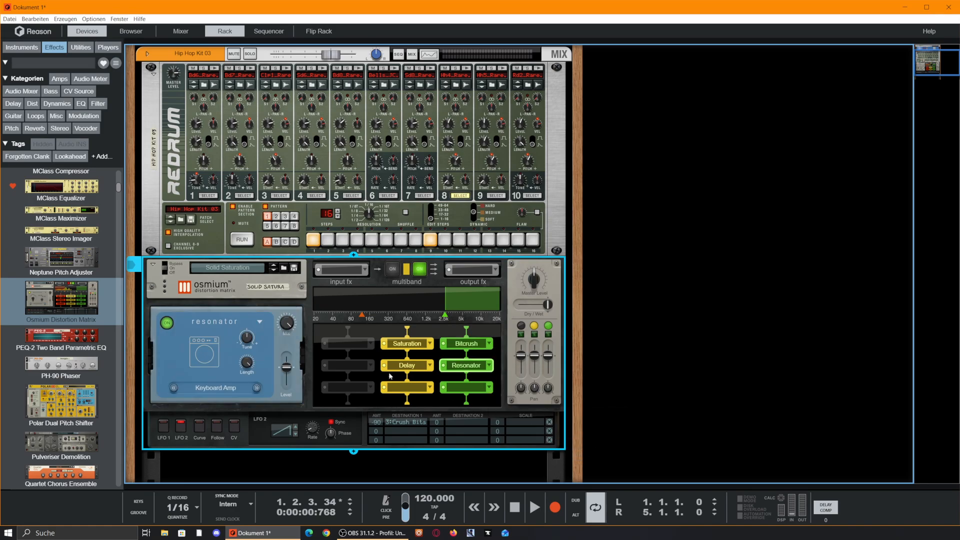
pyautogui.click(256, 388)
pyautogui.click(256, 388)
pyautogui.press('space')
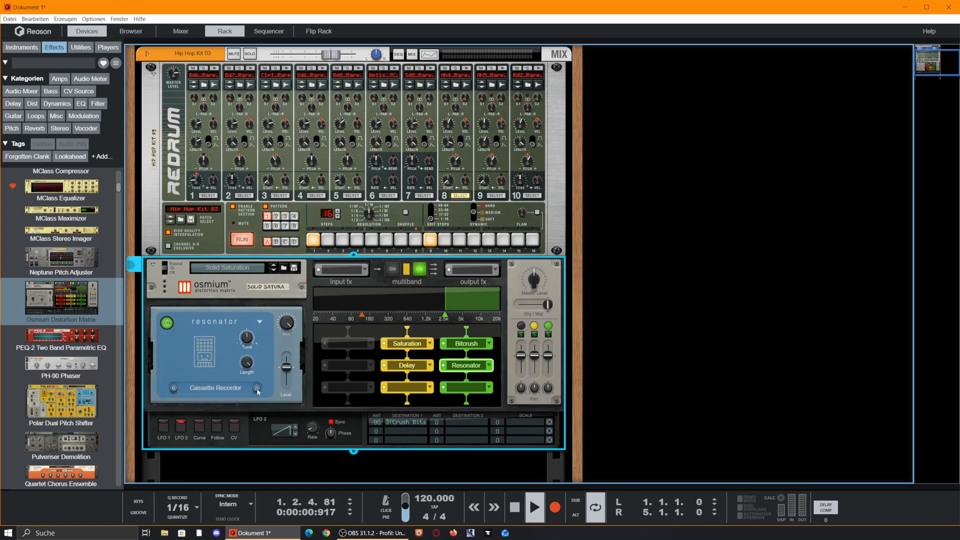
# Step: Show the sequencer as a low strip beneath the rack and have the loop start at bar 1
pyautogui.press('F7')
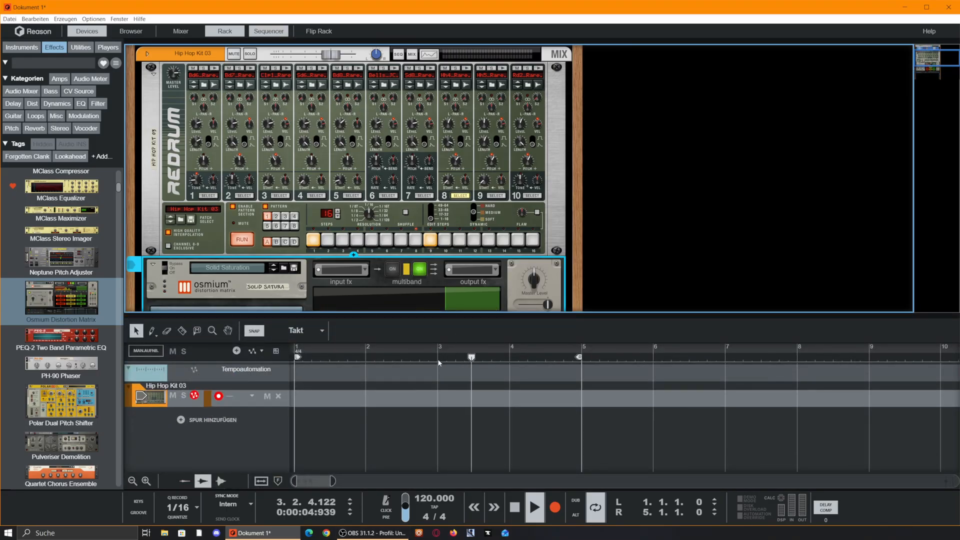
pyautogui.keyDown('ctrl'); pyautogui.click(441, 358); pyautogui.keyUp('ctrl')
pyautogui.moveTo(508, 316); pyautogui.dragTo(508, 409)
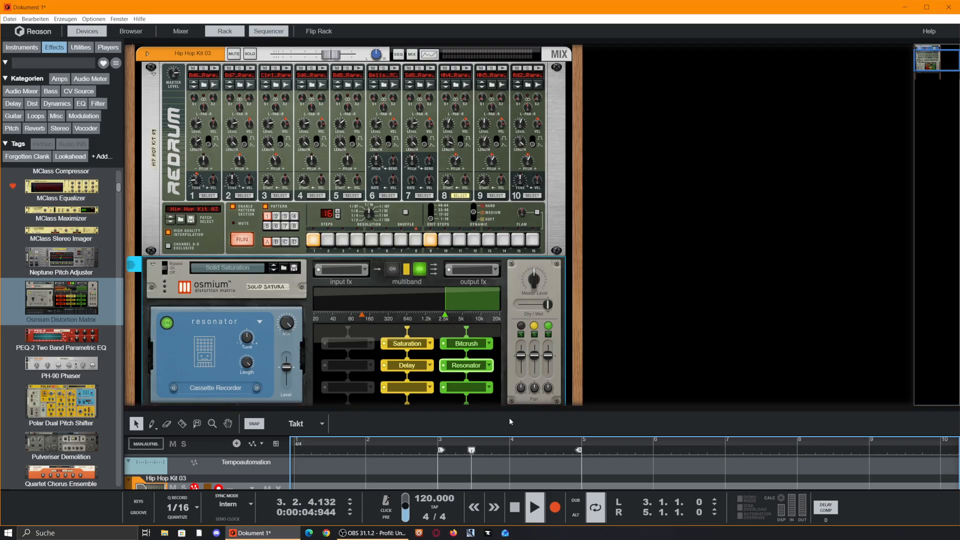
pyautogui.scroll(-3, 480, 360)
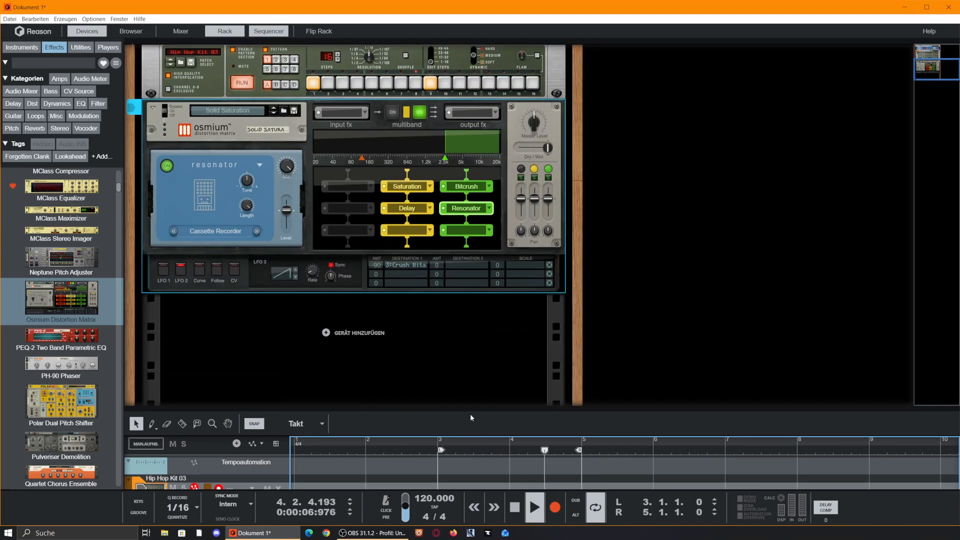
pyautogui.moveTo(441, 452); pyautogui.dragTo(296, 452)
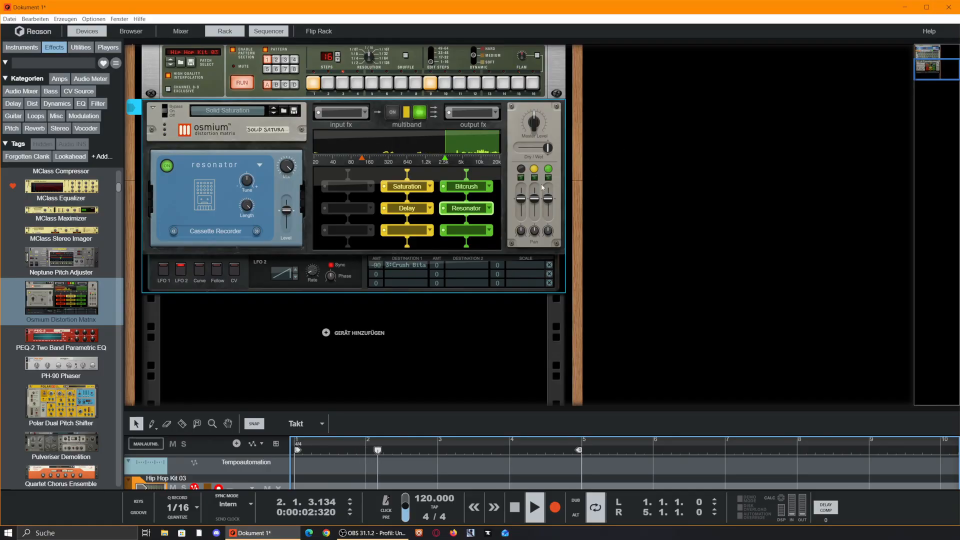
# Step: Try routing LFO 2's second destination to the Mix of 6: Resonator at amount 16, switch that destination off and stop playback
pyautogui.click(392, 275)
pyautogui.moveTo(440, 451)
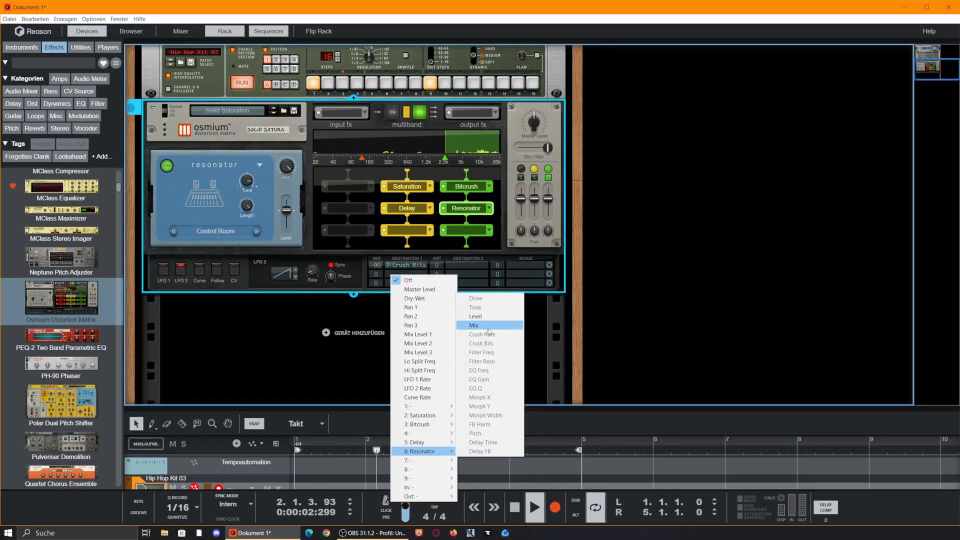
pyautogui.click(487, 328)
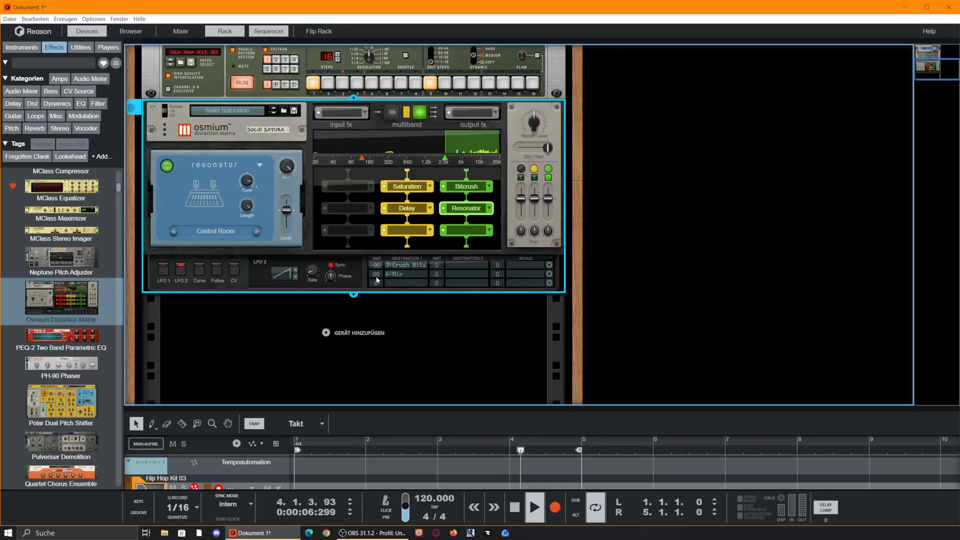
pyautogui.moveTo(377, 275); pyautogui.dragTo(386, 261)
pyautogui.moveTo(378, 277); pyautogui.dragTo(369, 278)
pyautogui.click(393, 274)
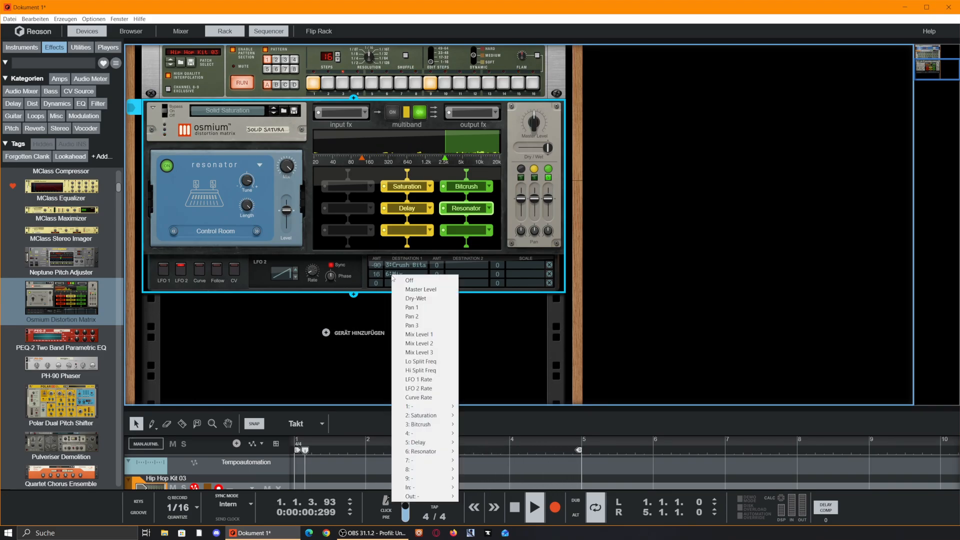
pyautogui.click(408, 280)
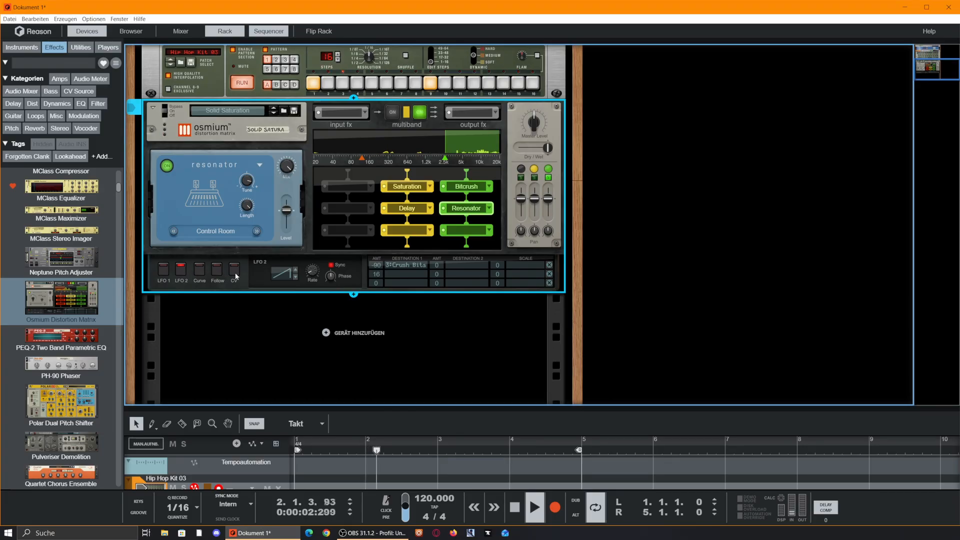
pyautogui.press('space')
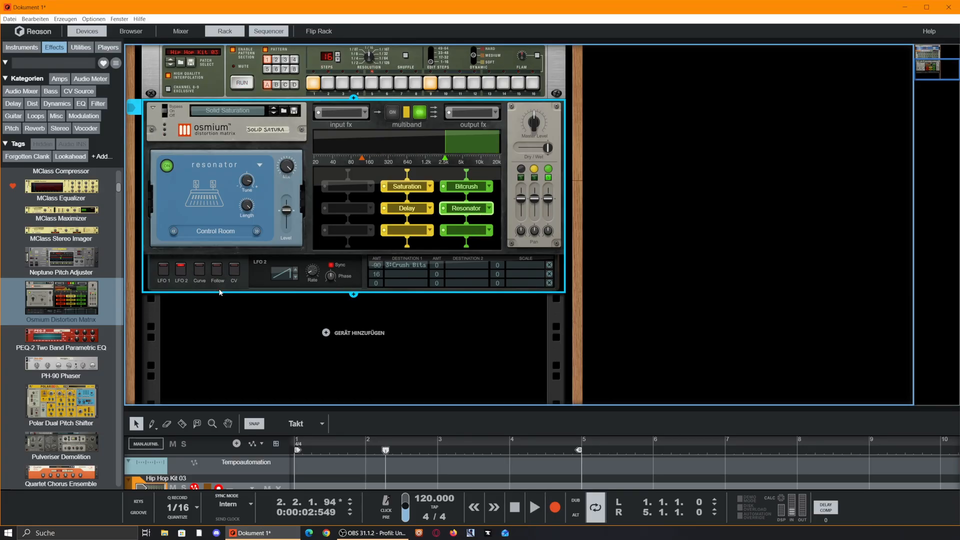
# Step: Make the Curve modulator bipolar and draw alternating groups of high and low steps in it
pyautogui.click(198, 273)
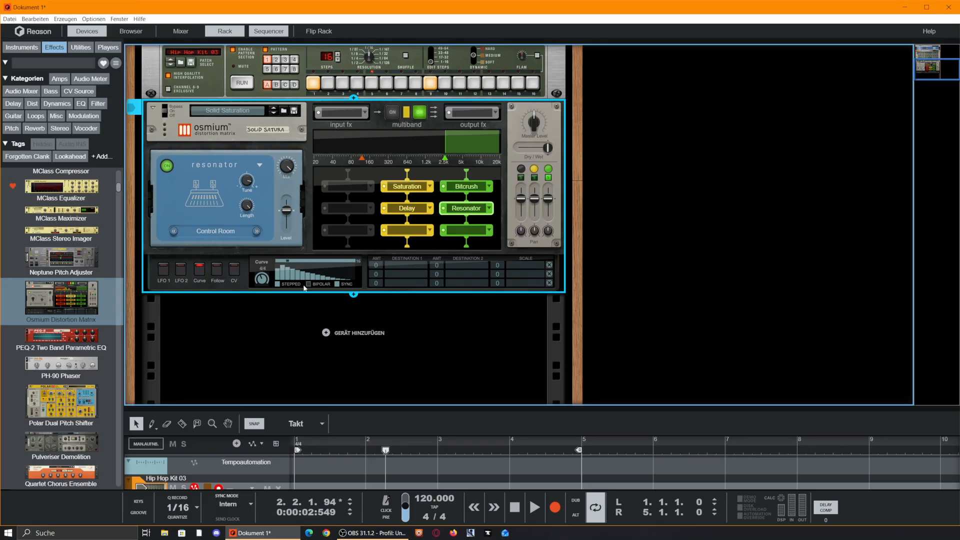
pyautogui.click(305, 285)
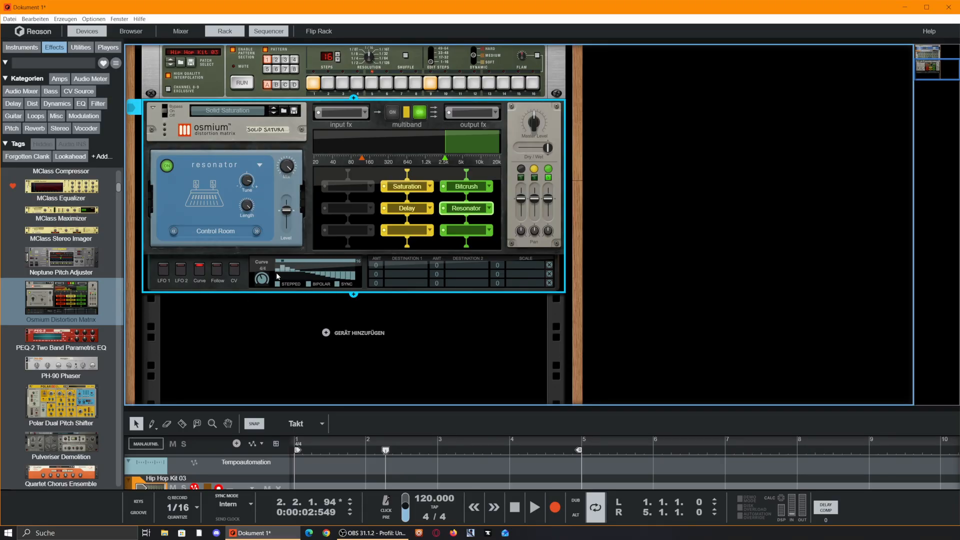
pyautogui.moveTo(299, 274); pyautogui.dragTo(349, 281)
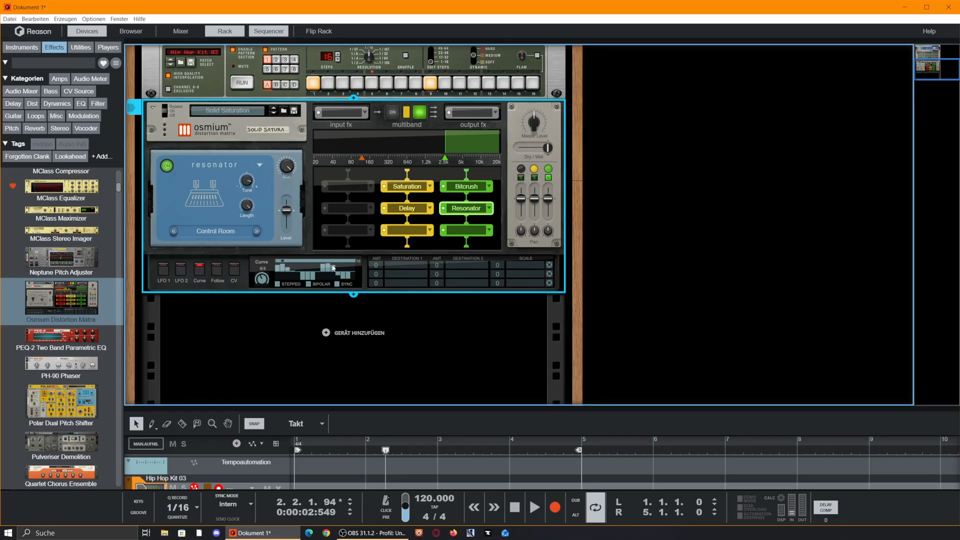
# Step: Route the Curve's first destination to the Mix of 6: Resonator at amount 100 and play the pattern
pyautogui.click(400, 266)
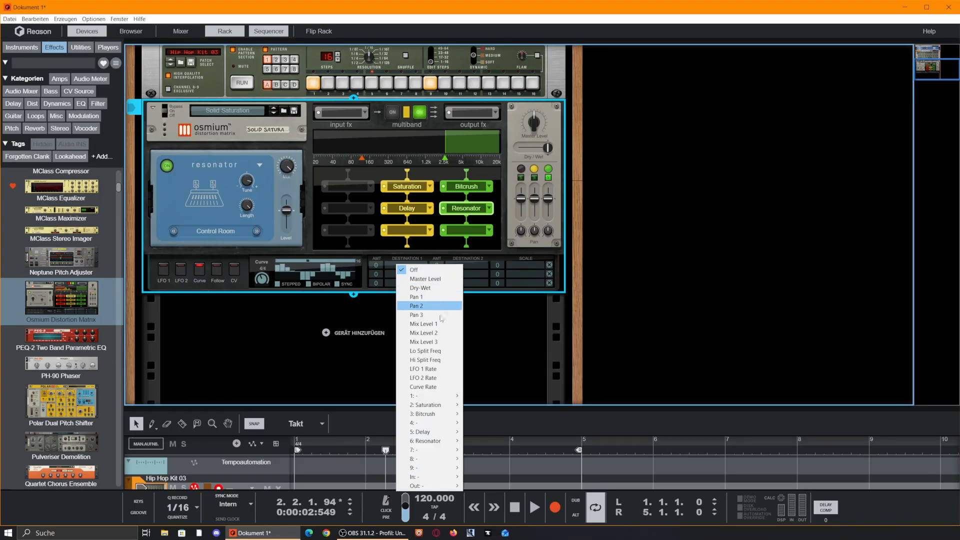
pyautogui.moveTo(446, 441)
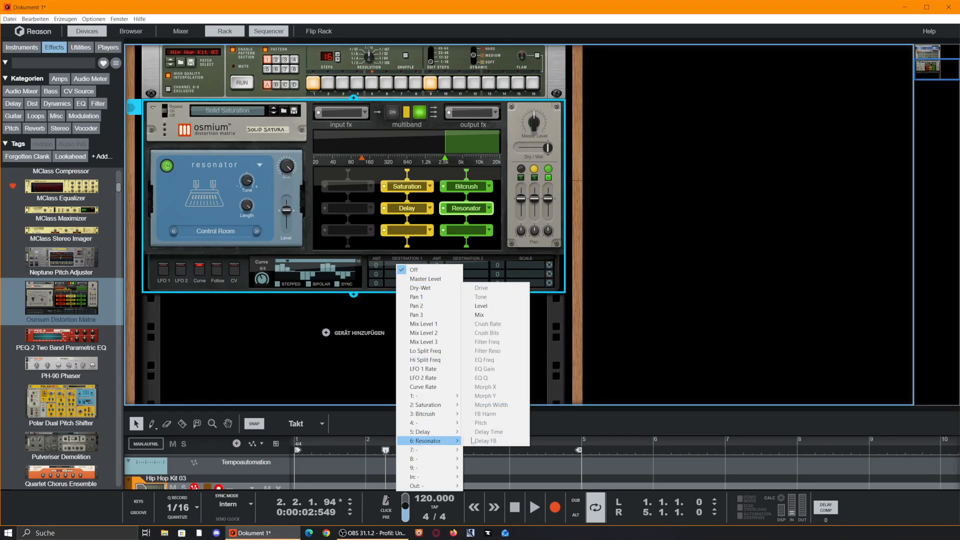
pyautogui.click(507, 318)
pyautogui.press('space')
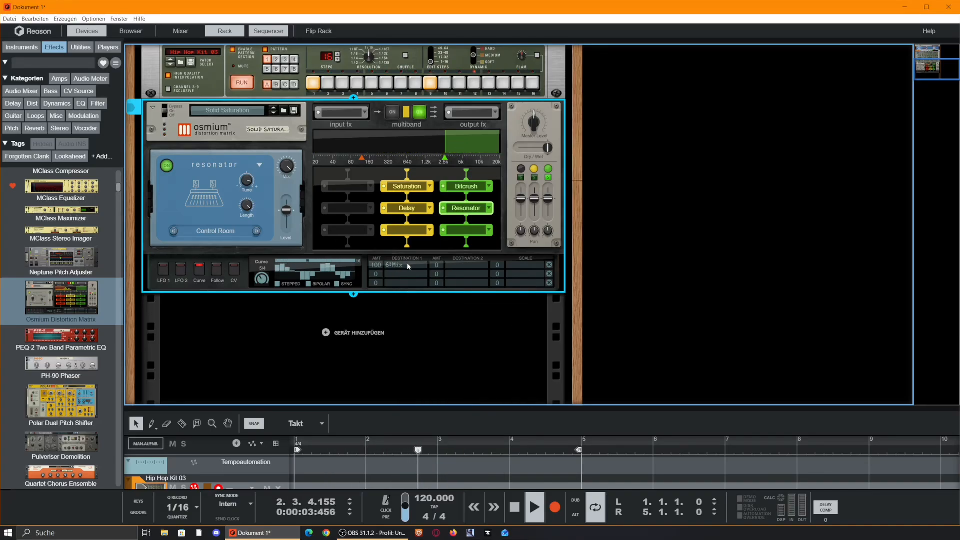
# Step: Route the Curve's second destination to the Crush Rate of 3: Bitcrush at amount 65
pyautogui.click(398, 274)
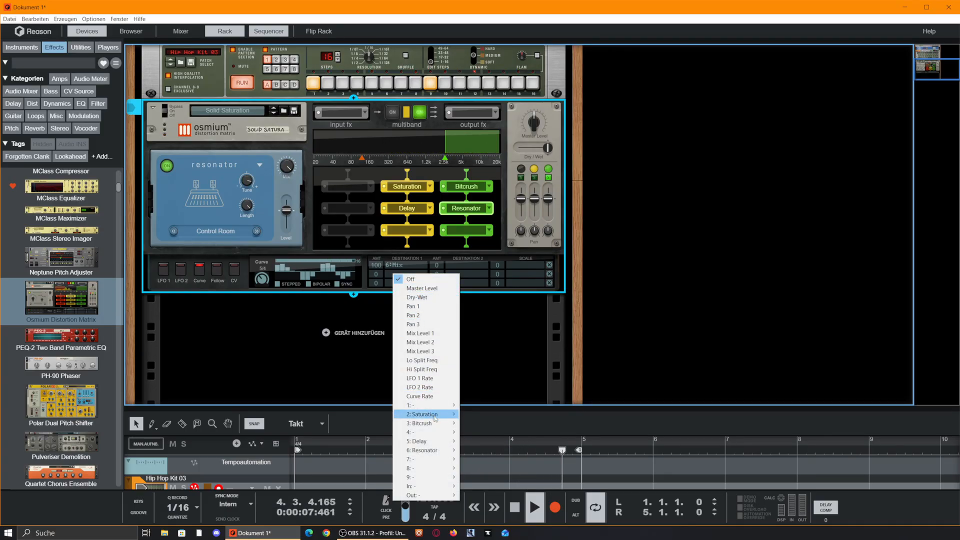
pyautogui.moveTo(438, 425)
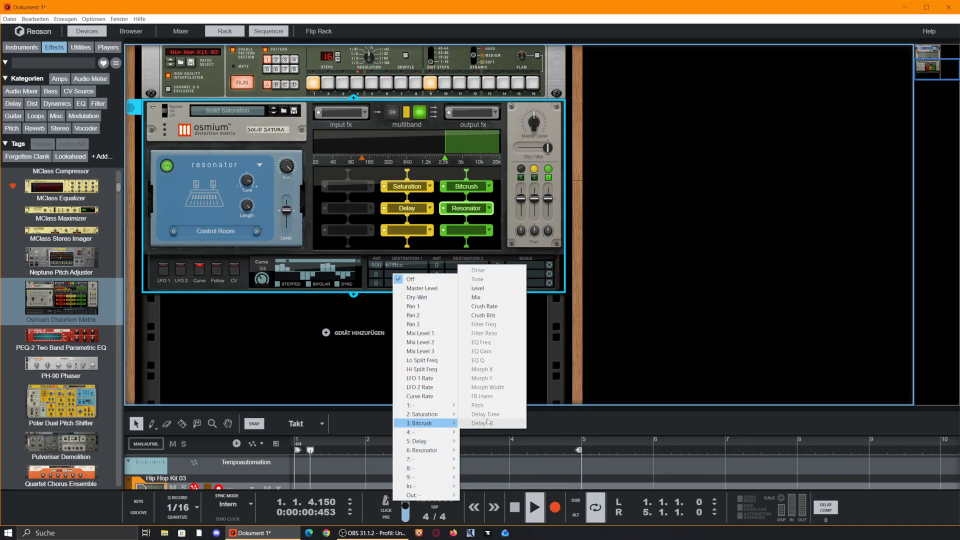
pyautogui.click(495, 306)
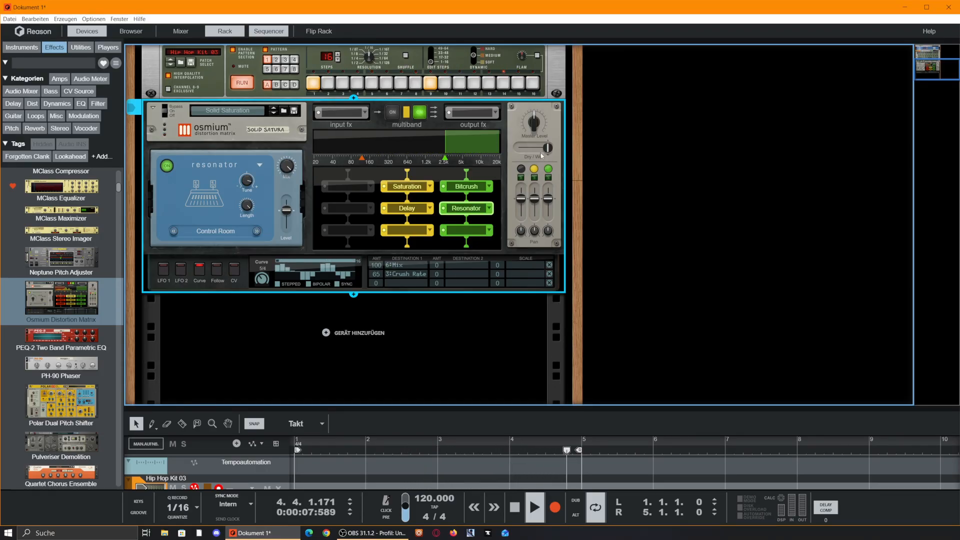
pyautogui.moveTo(541, 156)
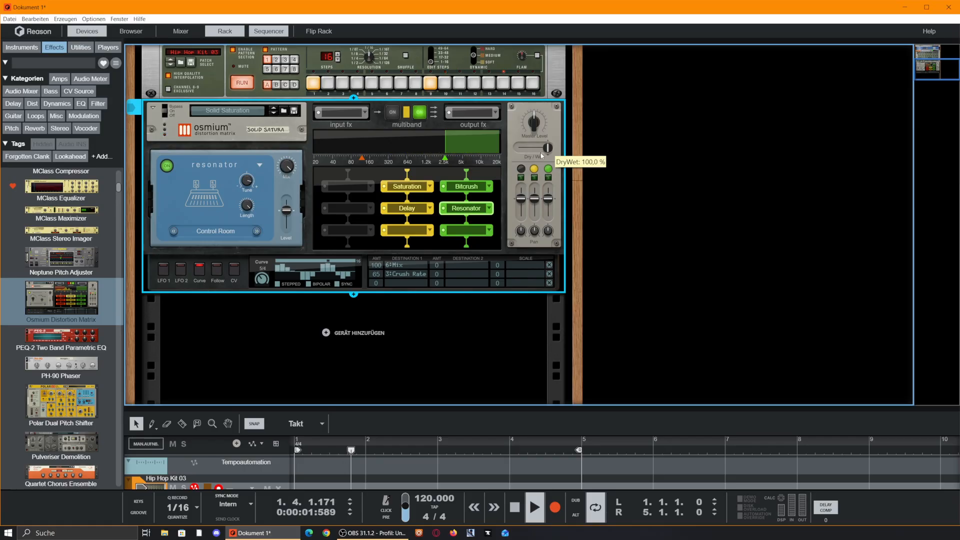
# Step: Set the mid band's delay time to 197 ms and raise the high crossover to about 5 kHz, stopping playback
pyautogui.click(407, 208)
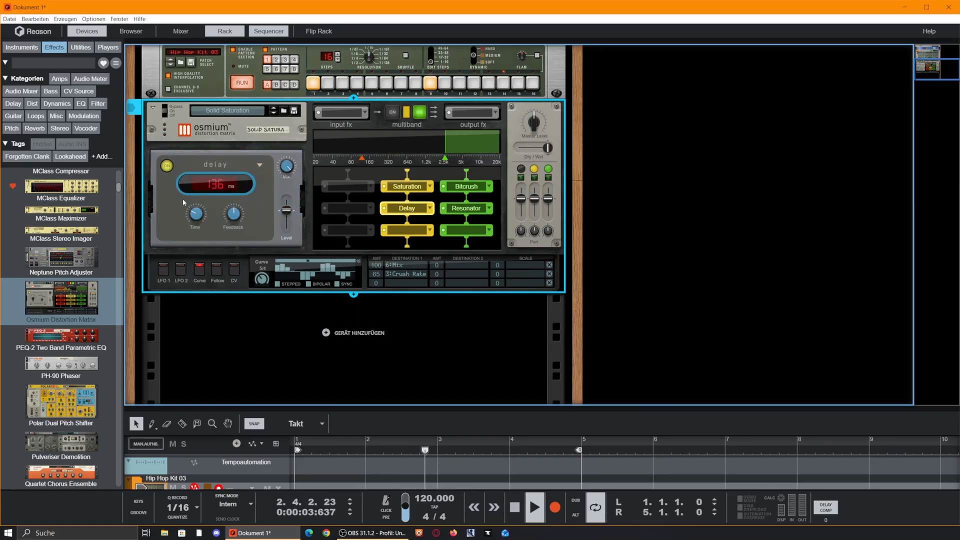
pyautogui.moveTo(193, 214); pyautogui.dragTo(195, 213)
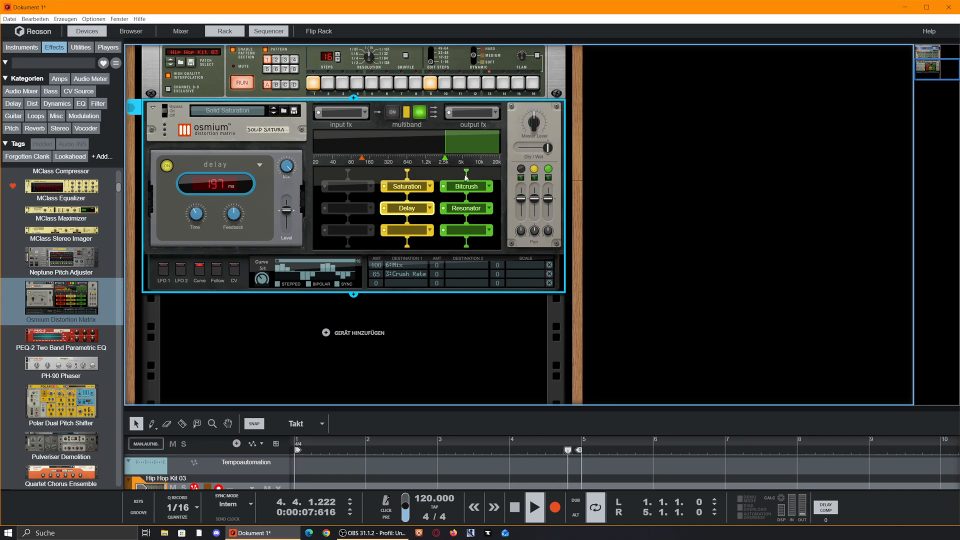
pyautogui.moveTo(445, 158); pyautogui.dragTo(464, 160)
pyautogui.press('space')
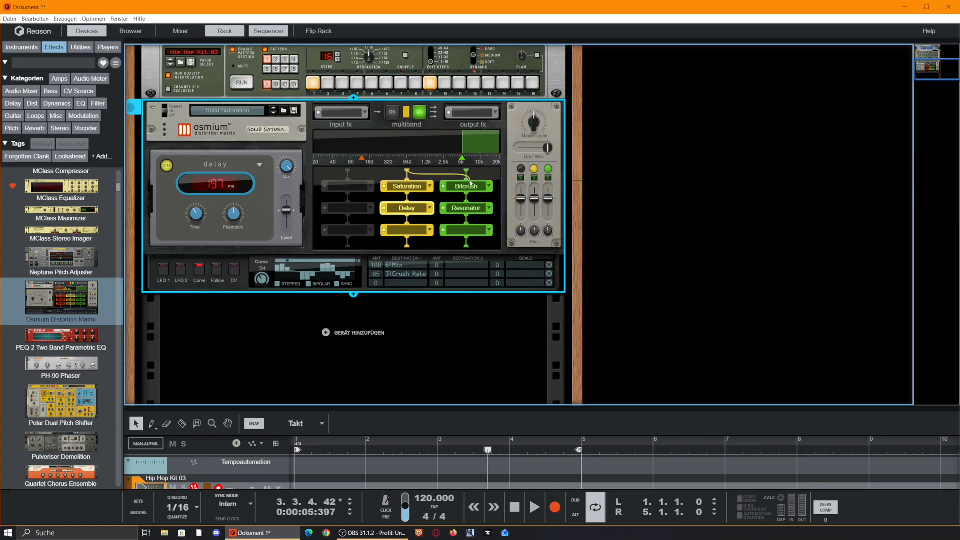
# Step: Feed the Bitcrush and Resonator chain from the mid band, and disable the high band while the pattern plays
pyautogui.click(469, 184)
pyautogui.click(469, 176)
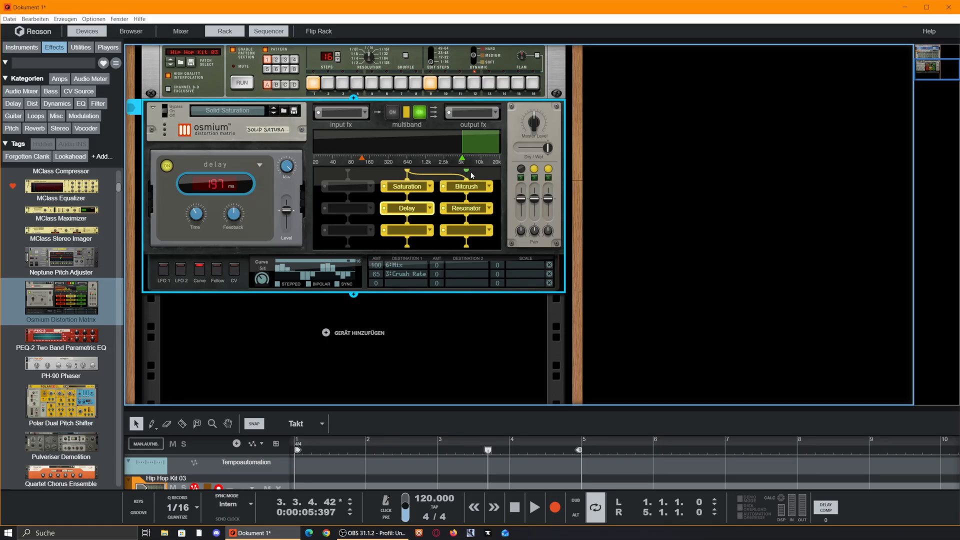
pyautogui.press('space')
pyautogui.click(423, 116)
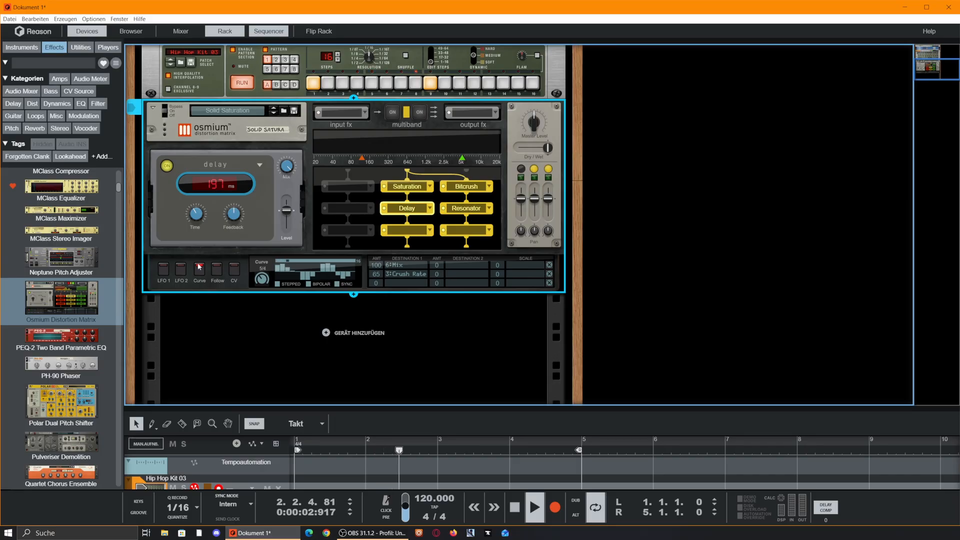
# Step: Route LFO 1's third destination to the Mix of 3: Bitcrush at amount 26
pyautogui.click(163, 269)
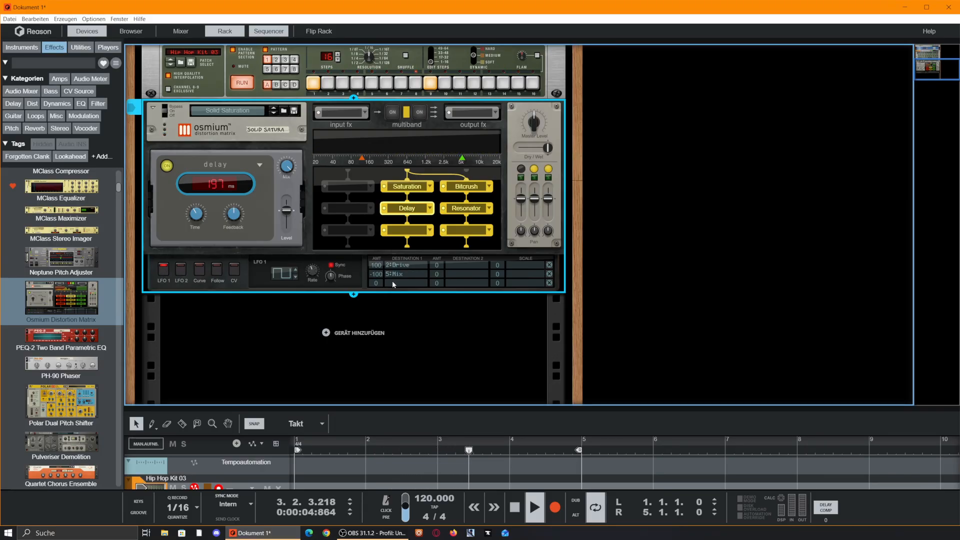
pyautogui.click(392, 282)
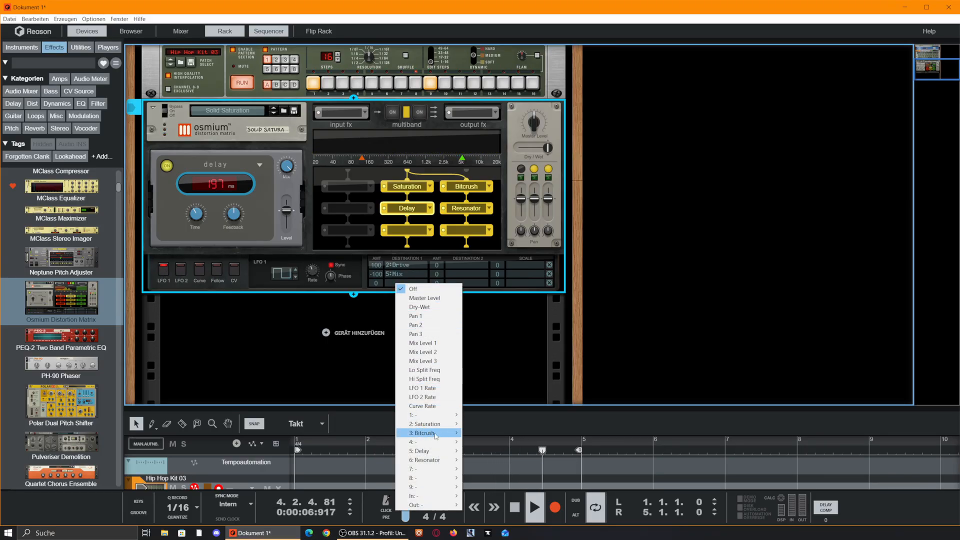
pyautogui.moveTo(435, 434)
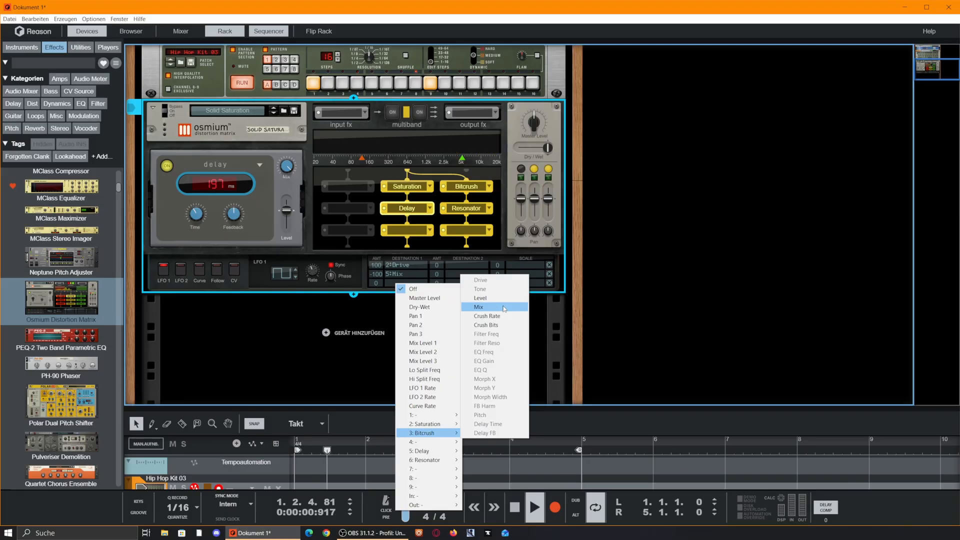
pyautogui.click(503, 308)
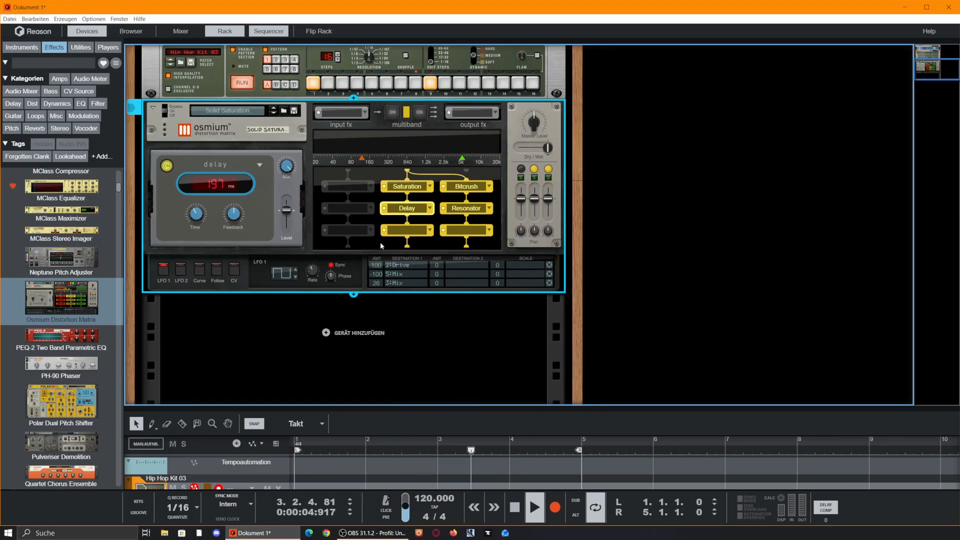
# Step: Route the envelope follower's first destination to the Delay Time of 5: Delay at amount 22
pyautogui.click(181, 273)
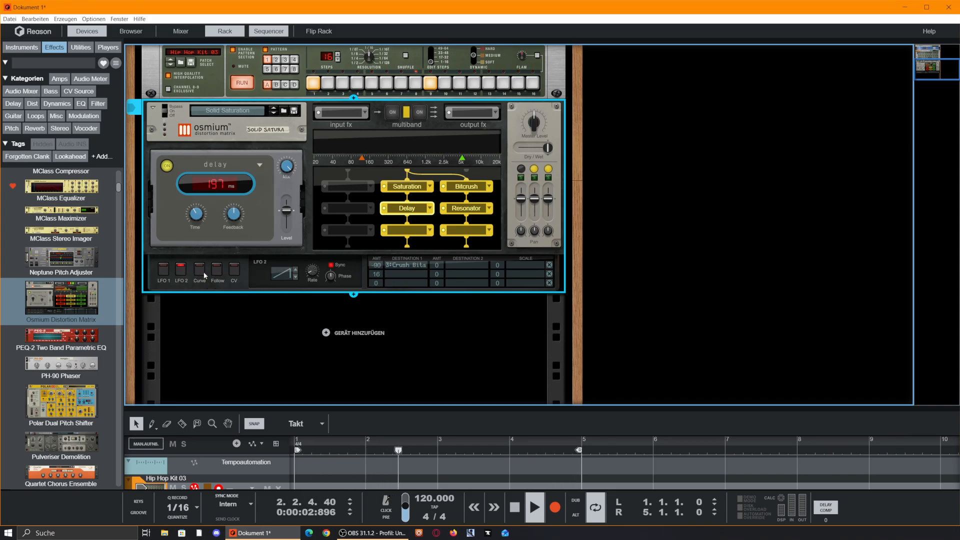
pyautogui.press('space')
pyautogui.click(217, 270)
pyautogui.press('space')
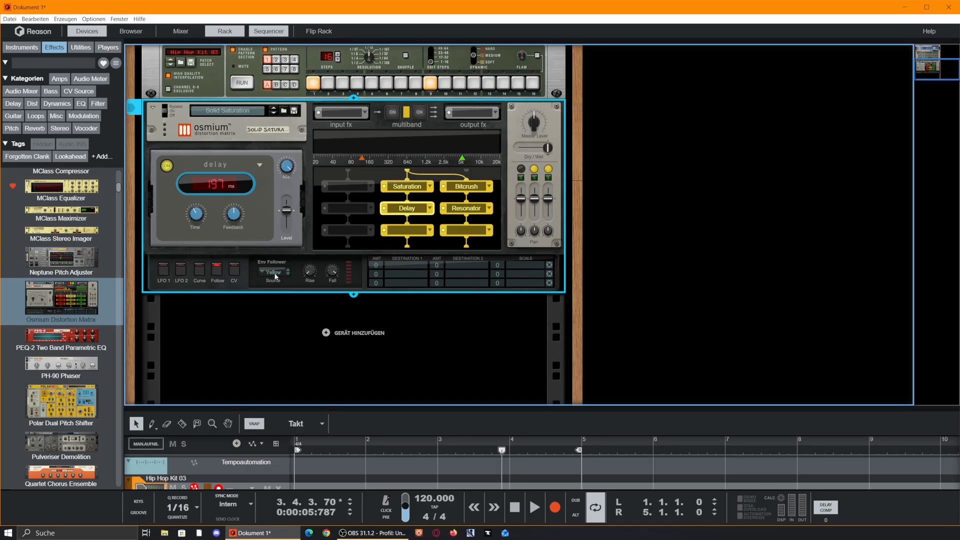
pyautogui.click(402, 265)
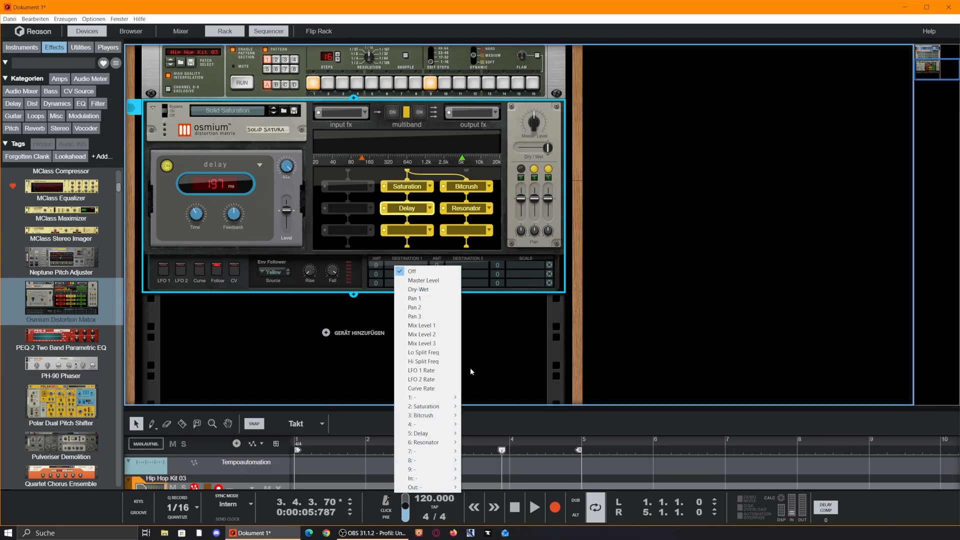
pyautogui.click(474, 515)
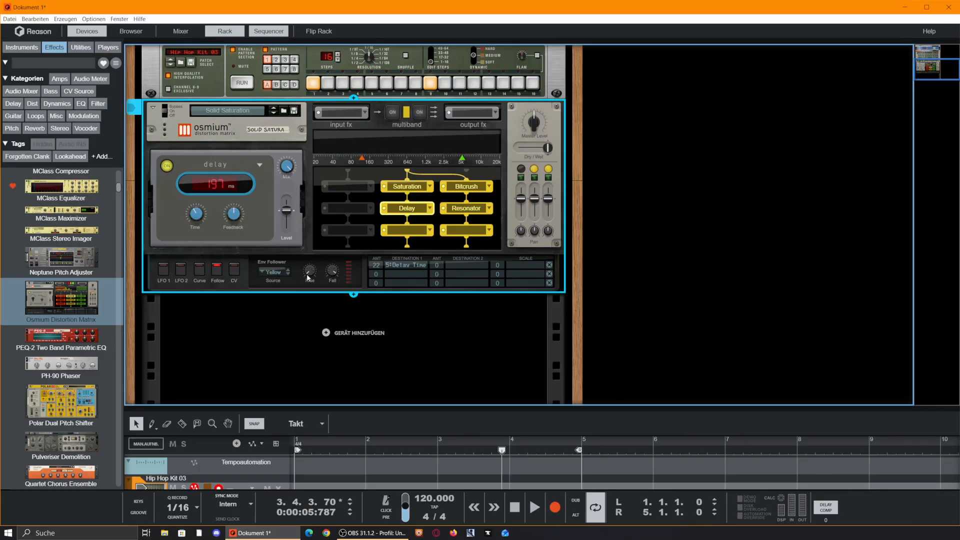
pyautogui.moveTo(310, 279)
# Step: Play the pattern from the start to audition the envelope-modulated delay, and stop it again
pyautogui.moveTo(392, 453); pyautogui.dragTo(124, 394)
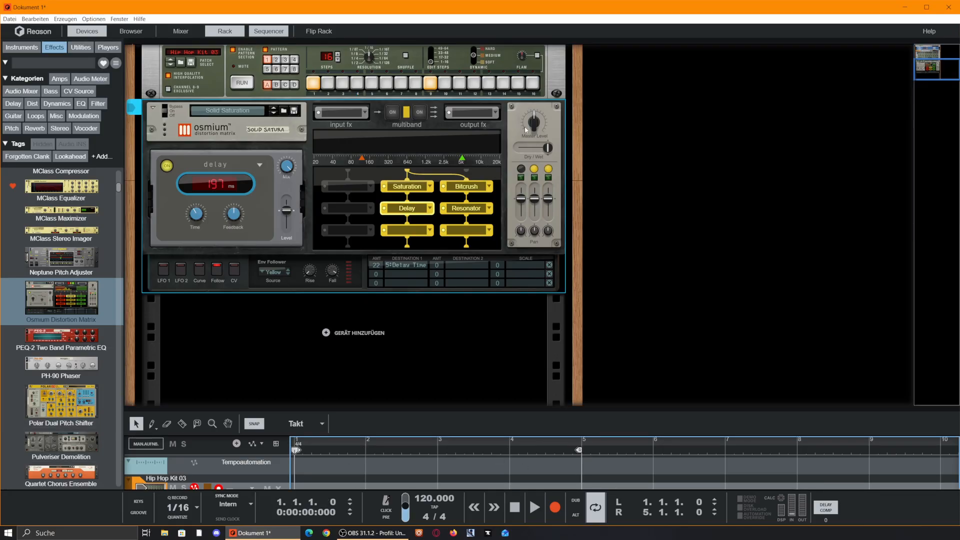
pyautogui.press('space')
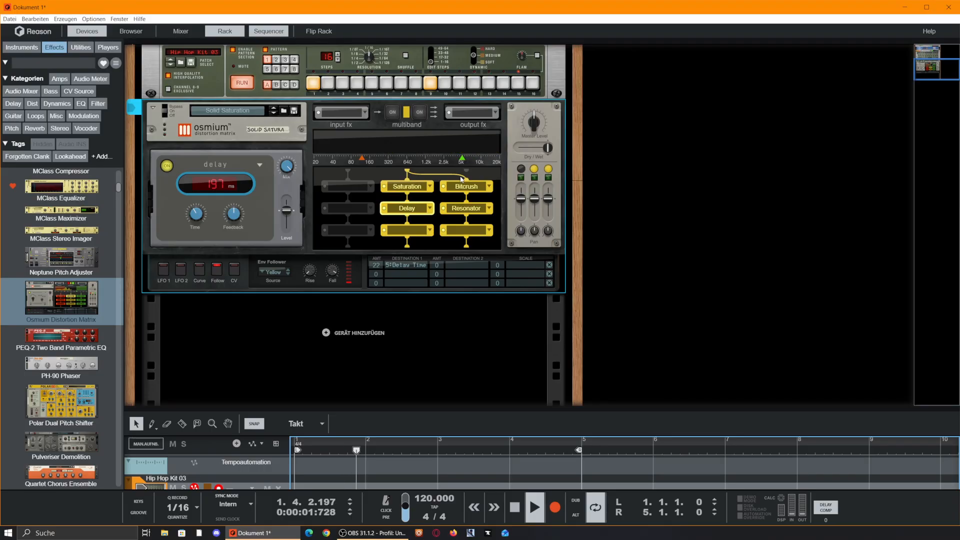
pyautogui.press('space')
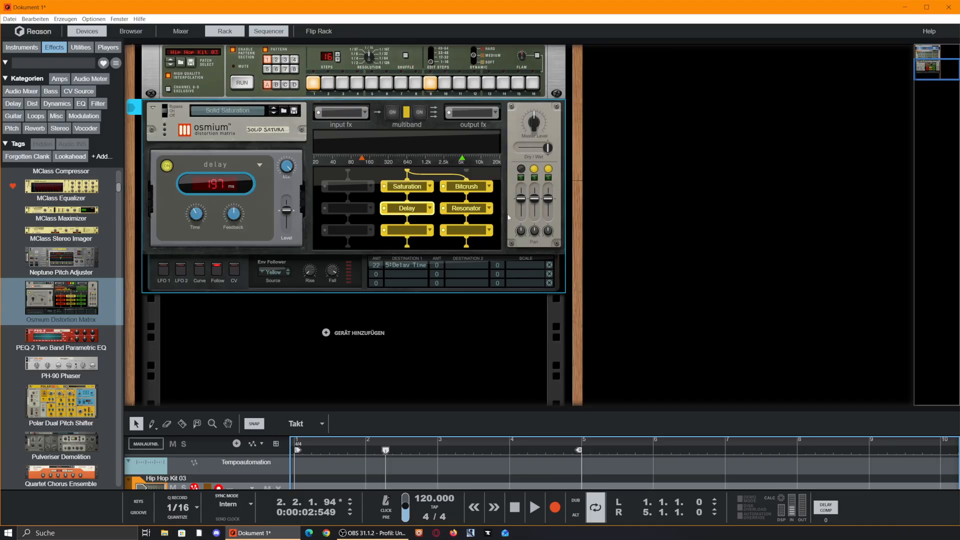
# Step: Route the Resonator's output back into the empty slot below the mid band's Delay
pyautogui.press('space')
pyautogui.click(466, 221)
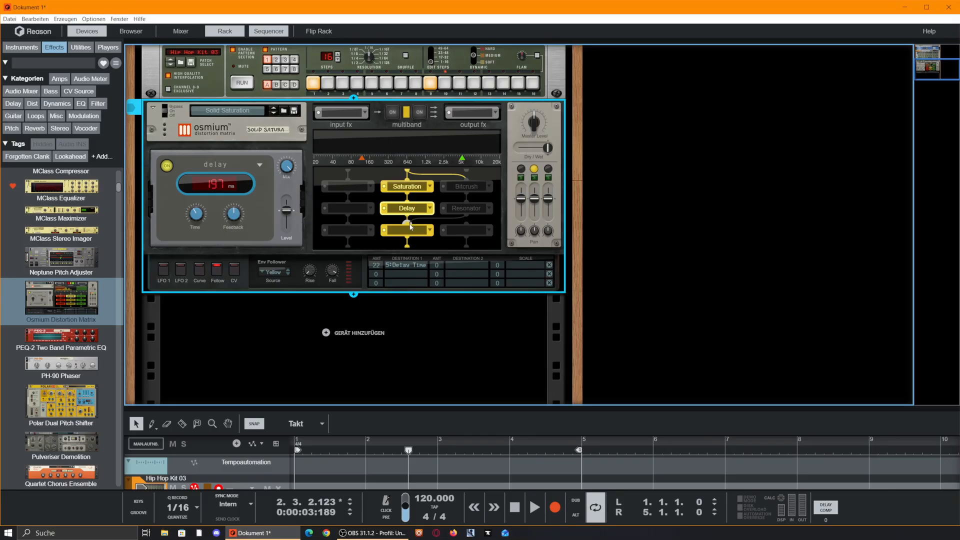
pyautogui.moveTo(467, 222); pyautogui.dragTo(410, 226)
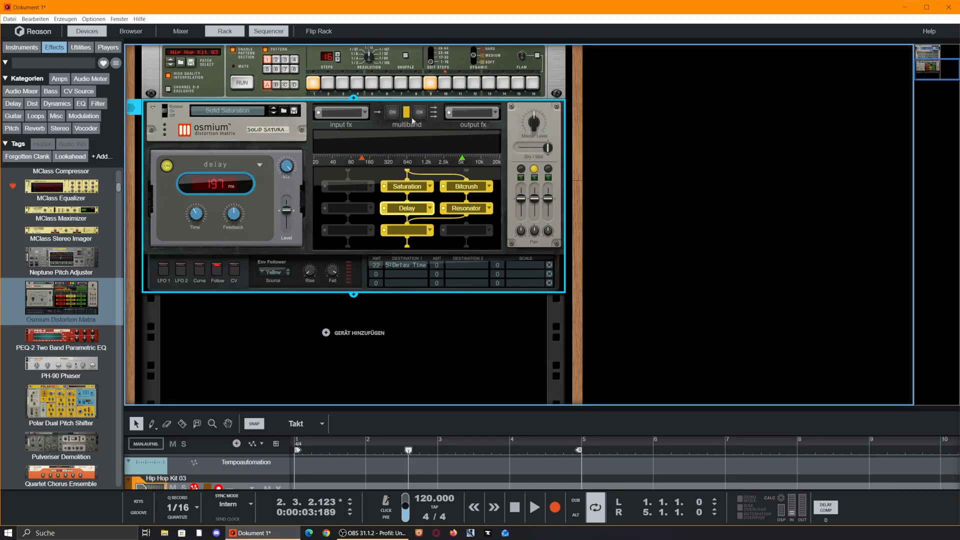
# Step: Load the Feedback effect into the slot below the mid band's Delay
pyautogui.click(428, 231)
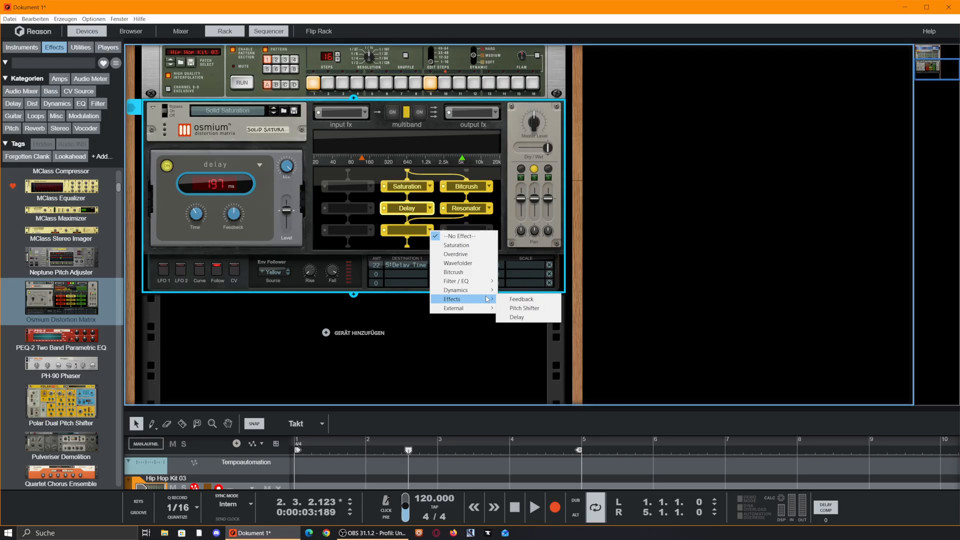
pyautogui.moveTo(490, 292)
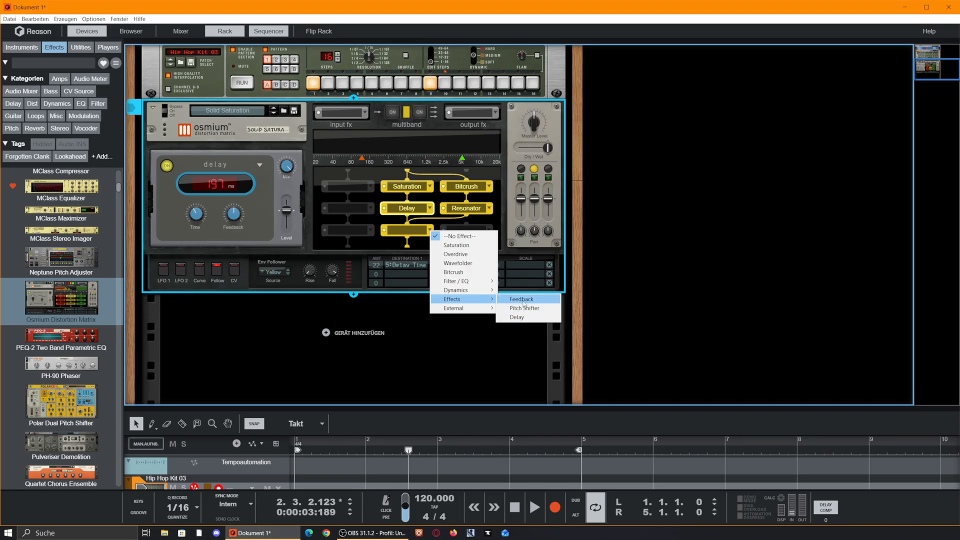
pyautogui.click(523, 300)
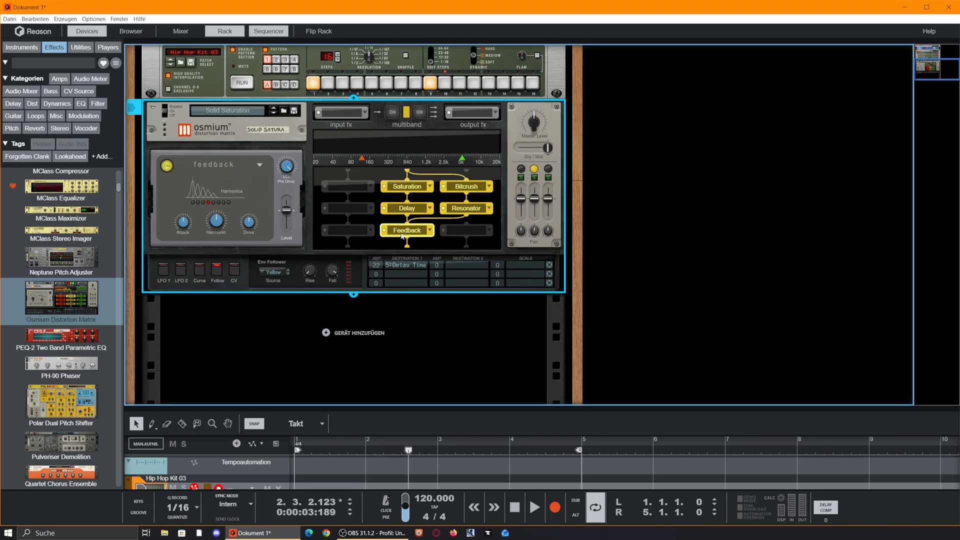
# Step: Try different harmonic settings on the Feedback effect while playing the pattern from the start, ending on the seventh harmonic
pyautogui.click(317, 454)
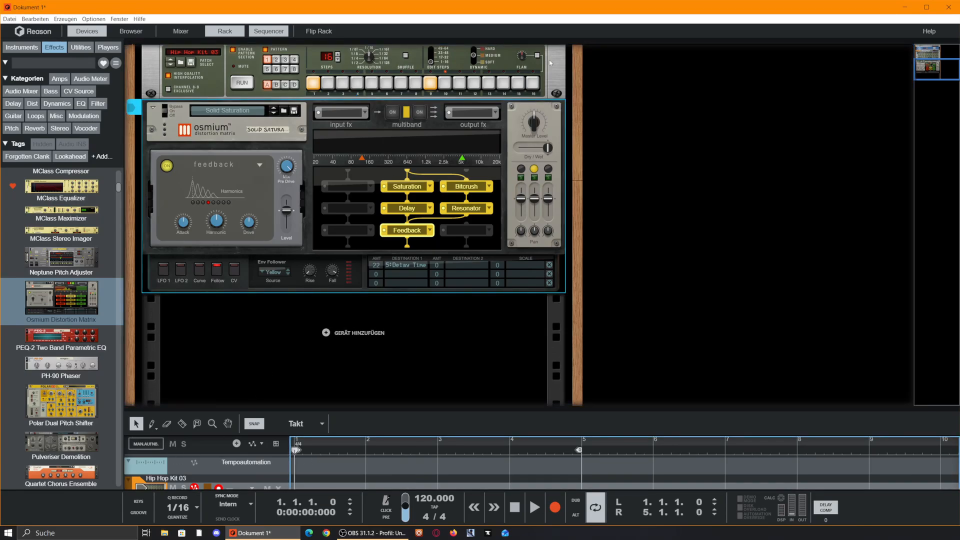
pyautogui.moveTo(212, 218); pyautogui.dragTo(220, 306)
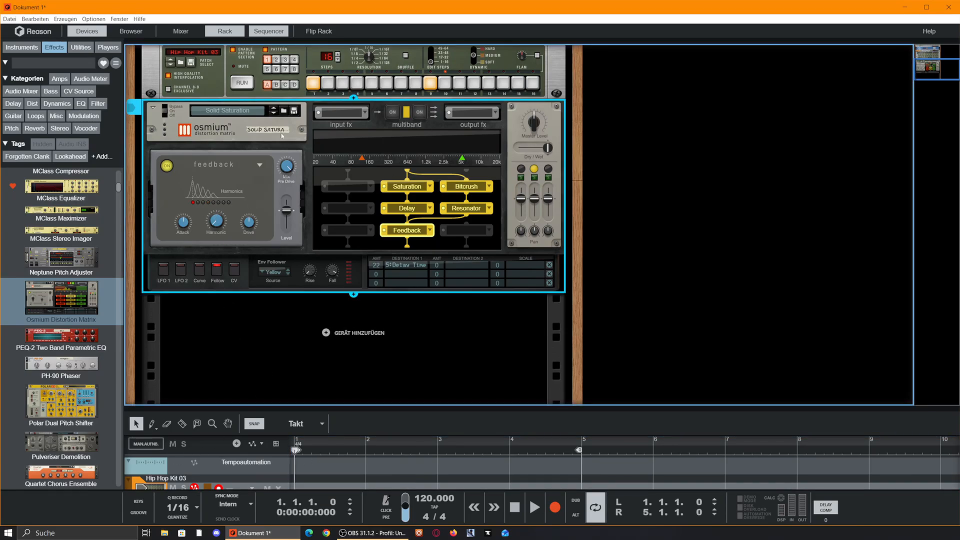
pyautogui.press('space')
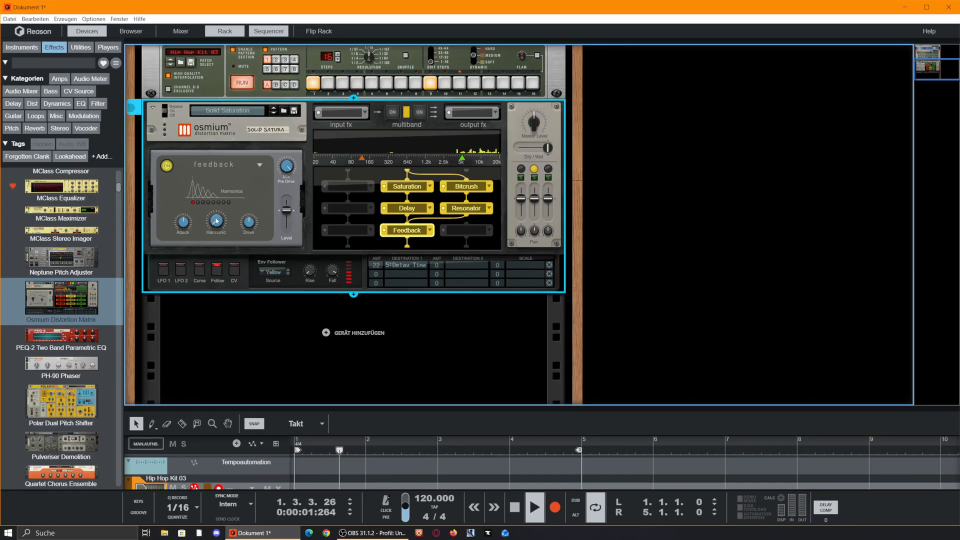
pyautogui.moveTo(216, 221)
pyautogui.mouseDown()
pyautogui.moveTo(217, 200)
pyautogui.moveTo(204, 208)
pyautogui.mouseUp()
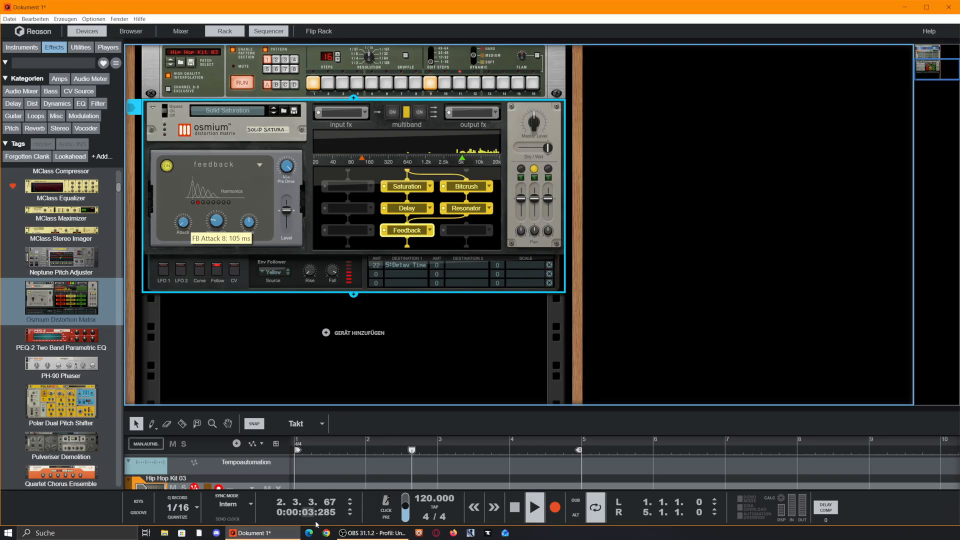
pyautogui.moveTo(223, 226); pyautogui.dragTo(226, 197)
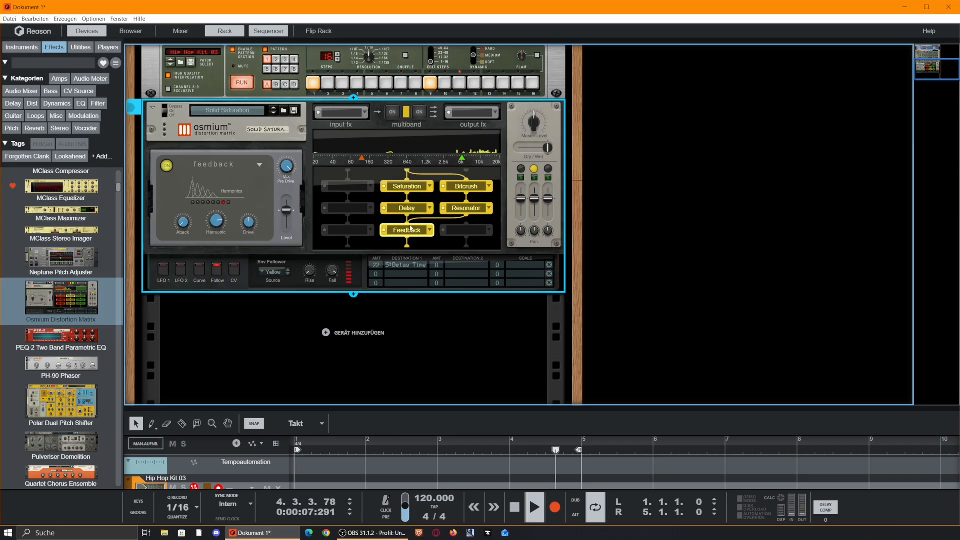
pyautogui.press('space')
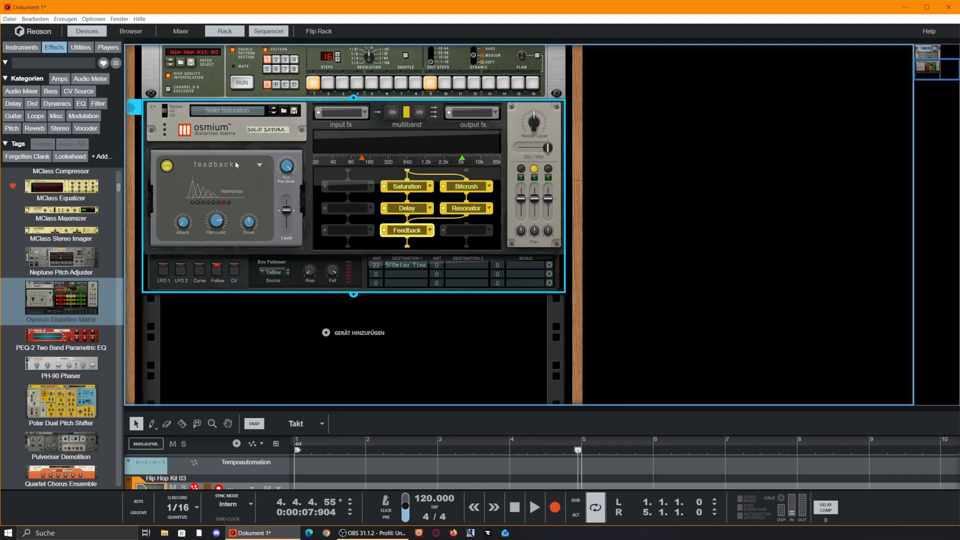
# Step: Replace the Feedback effect with the Pitch Shifter and play the pattern from the start
pyautogui.click(257, 167)
pyautogui.moveTo(300, 232)
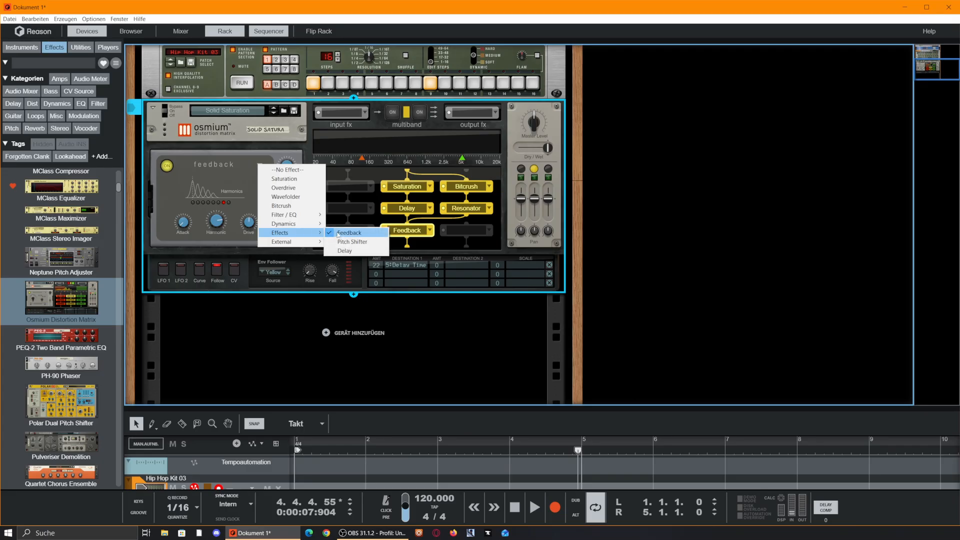
pyautogui.click(357, 244)
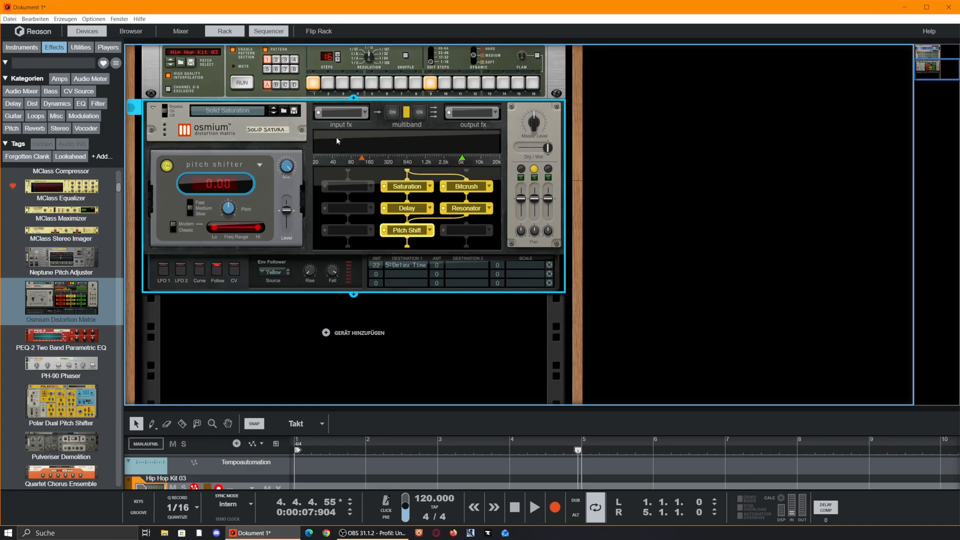
pyautogui.click(245, 461)
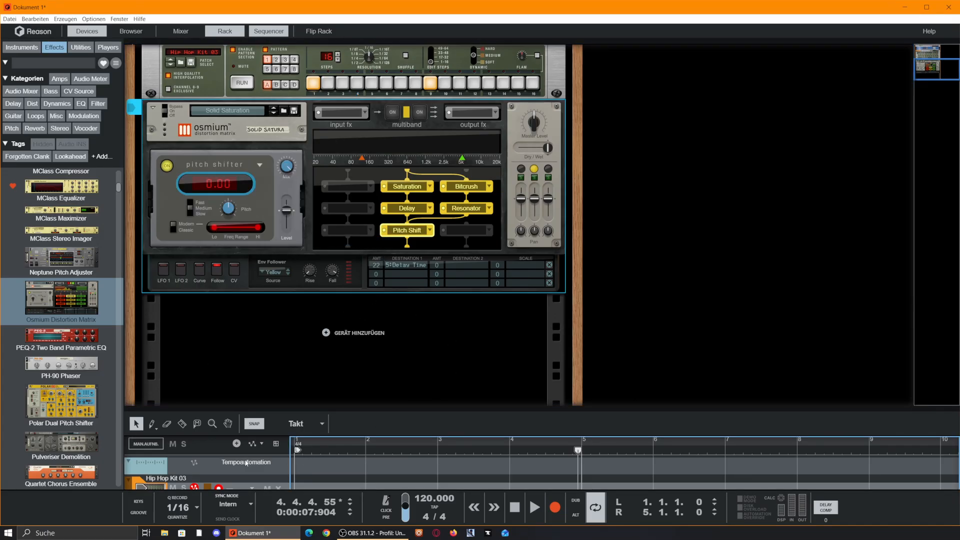
pyautogui.press('Home')
pyautogui.press('space')
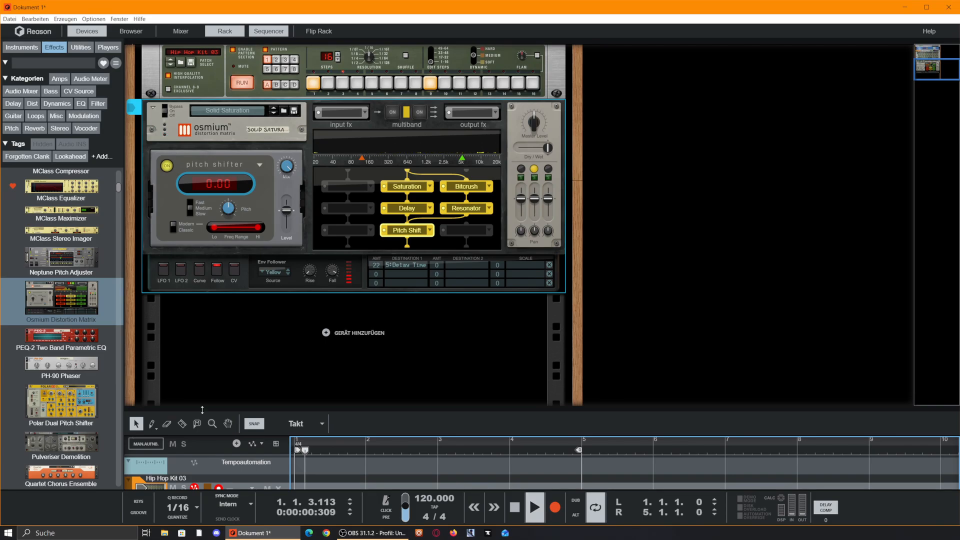
# Step: Try pitch shifts of 12.00 and 8.00, switch the shifter to Classic mode and set the pitch to -1.00
pyautogui.click(208, 182)
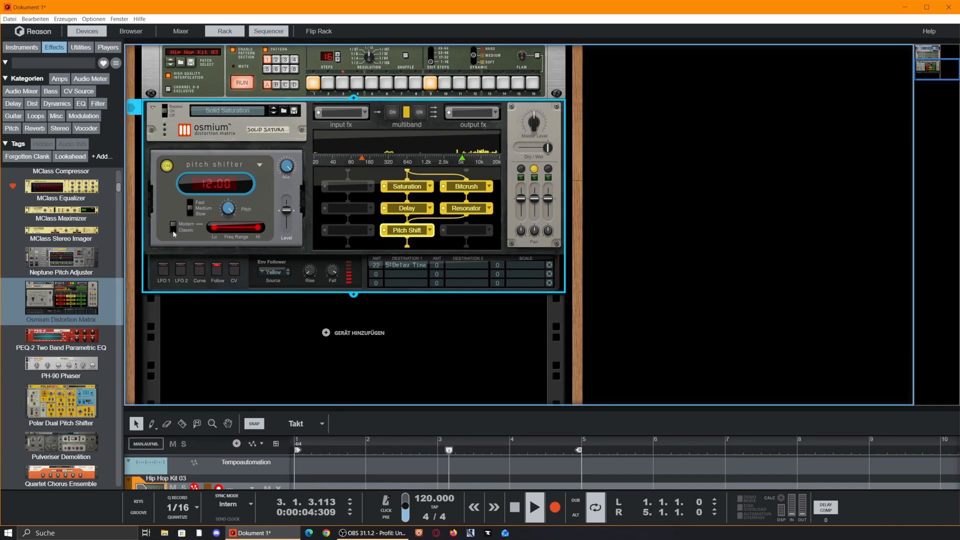
pyautogui.moveTo(200, 184); pyautogui.dragTo(211, 208)
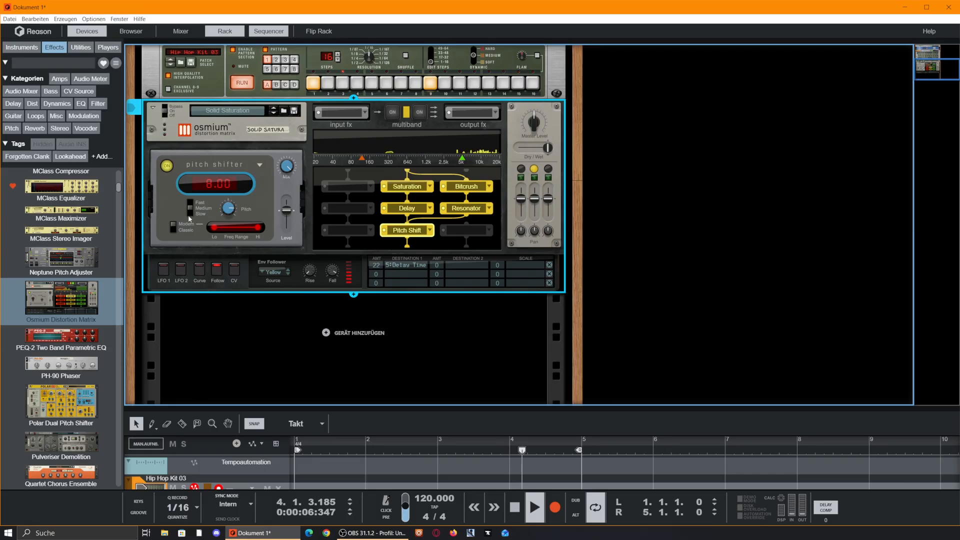
pyautogui.click(172, 228)
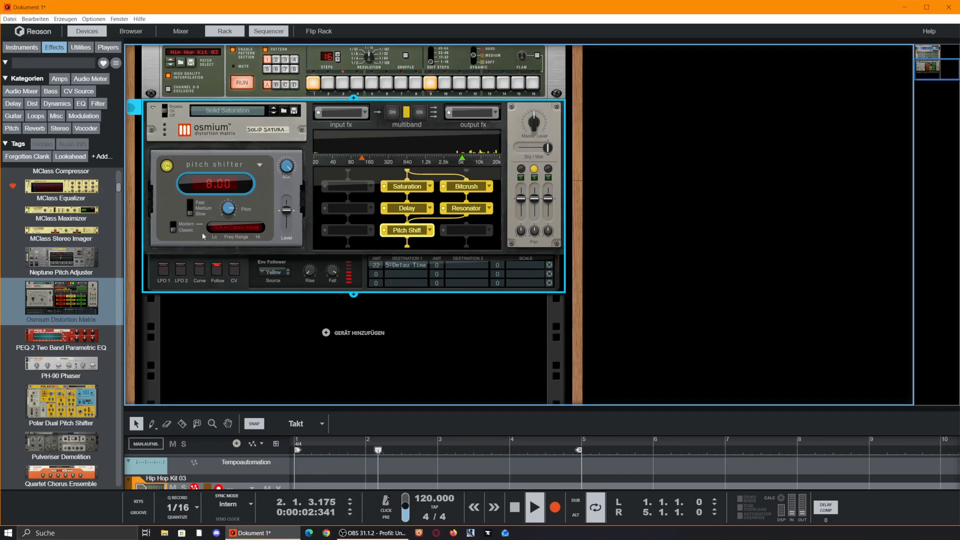
pyautogui.moveTo(223, 193); pyautogui.dragTo(221, 230)
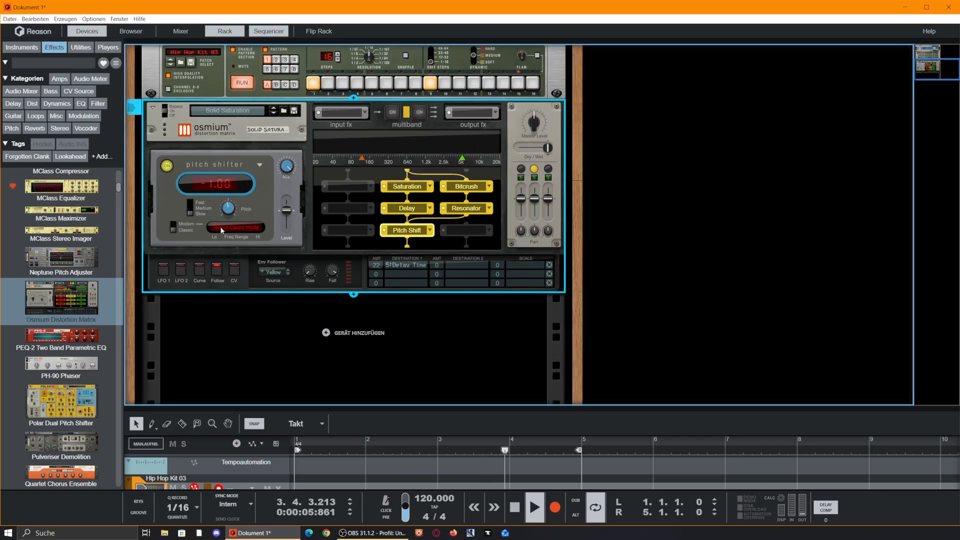
# Step: Stop playback and replace the Pitch Shifter below the mid band's Delay with a second Delay
pyautogui.click(260, 165)
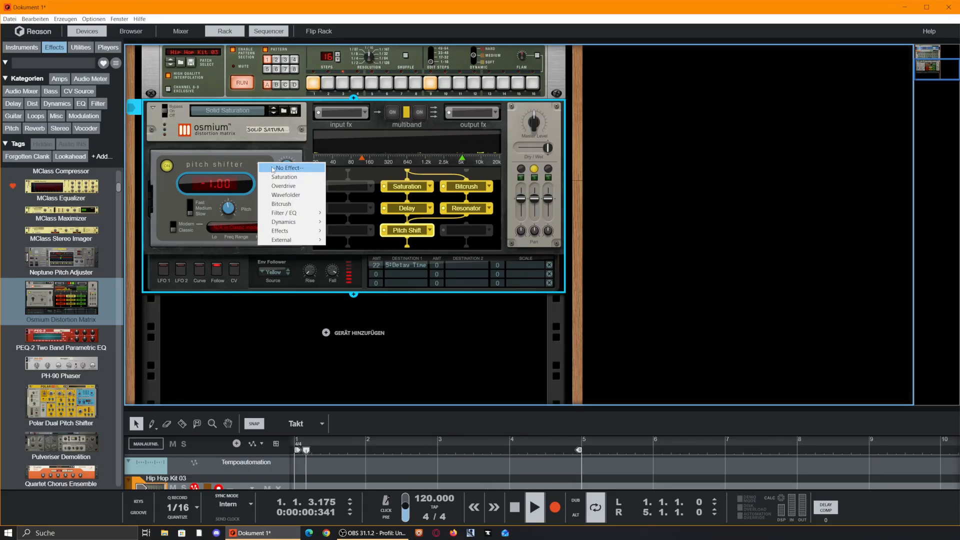
pyautogui.click(247, 169)
pyautogui.press('space')
pyautogui.click(260, 164)
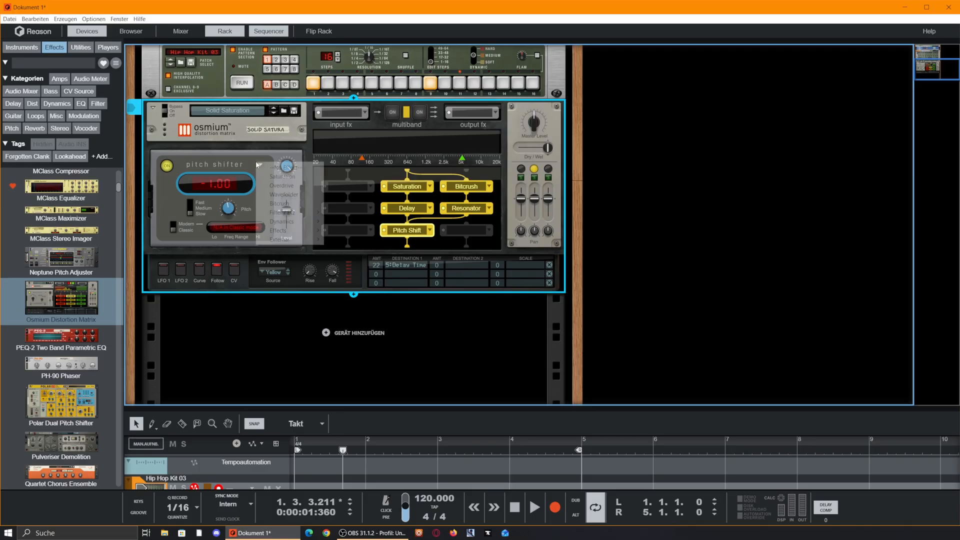
pyautogui.click(272, 184)
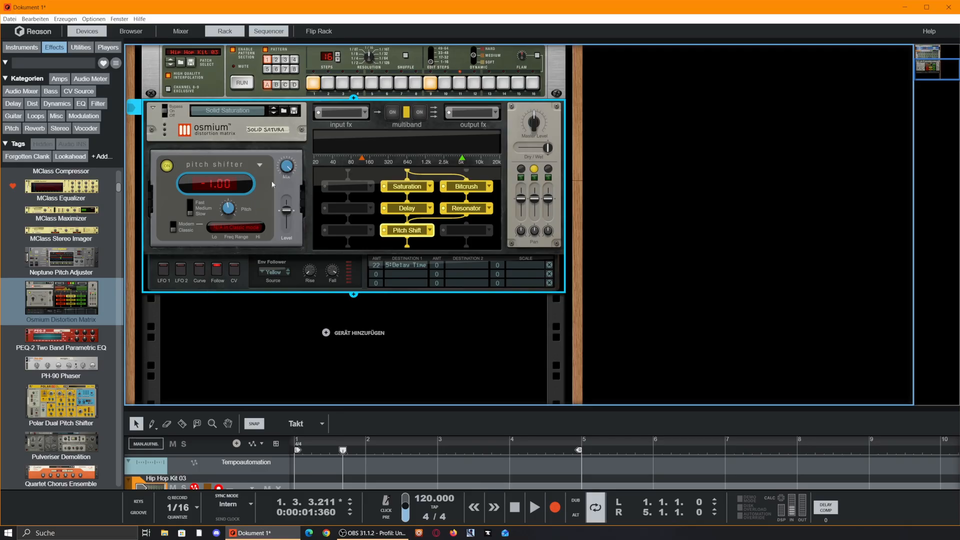
pyautogui.click(430, 231)
pyautogui.moveTo(463, 300)
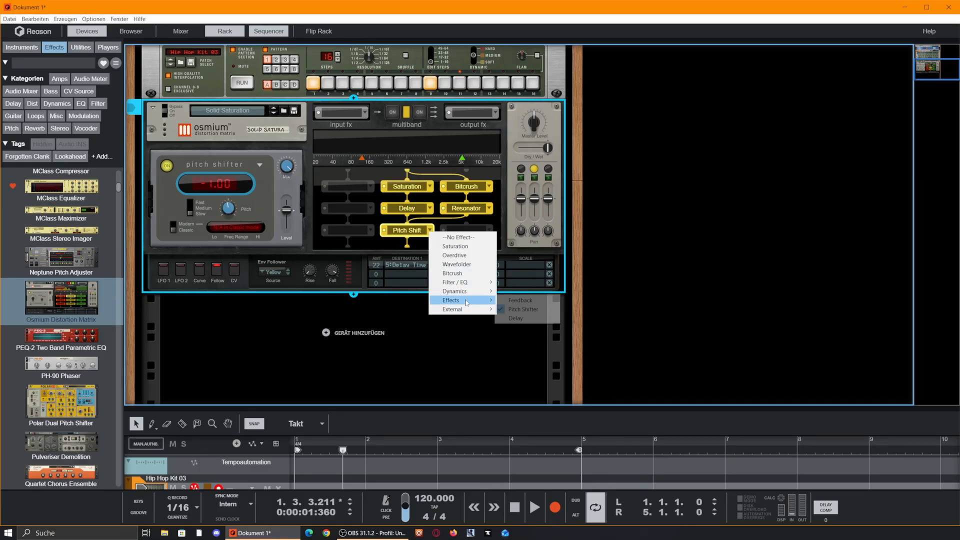
pyautogui.click(546, 322)
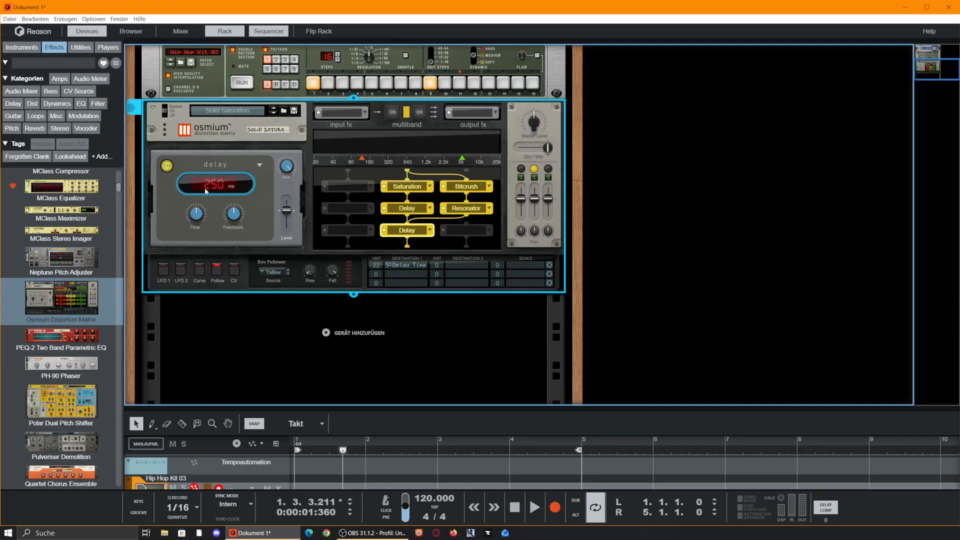
# Step: Set the second Delay's time to 395 ms and start playback
pyautogui.moveTo(216, 183); pyautogui.dragTo(234, 177)
pyautogui.hotkey('ctrl', 'z')
pyautogui.press('space')
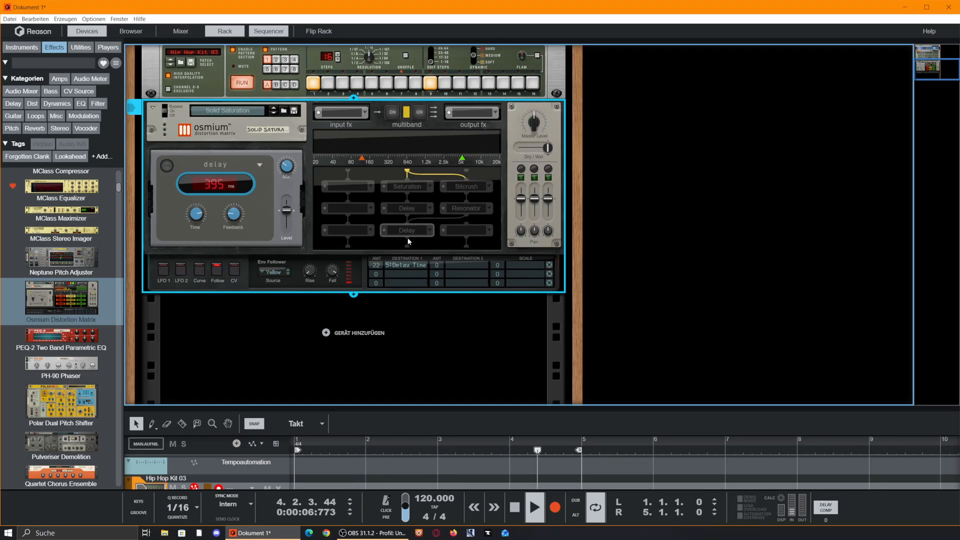
# Step: Route the mid band's second Delay into the empty slot 9, load a Delay effect there and stop playback
pyautogui.moveTo(406, 244); pyautogui.dragTo(469, 228)
pyautogui.click(487, 234)
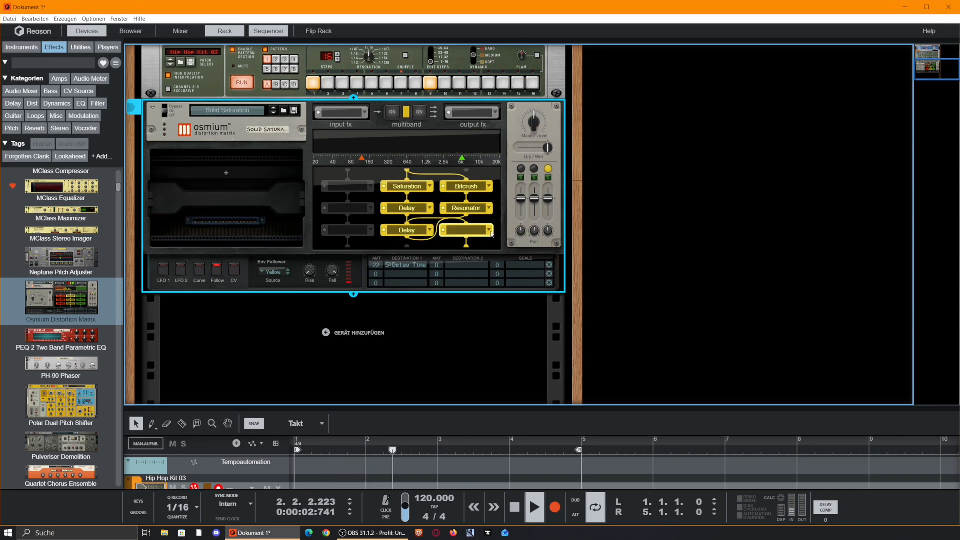
pyautogui.click(226, 173)
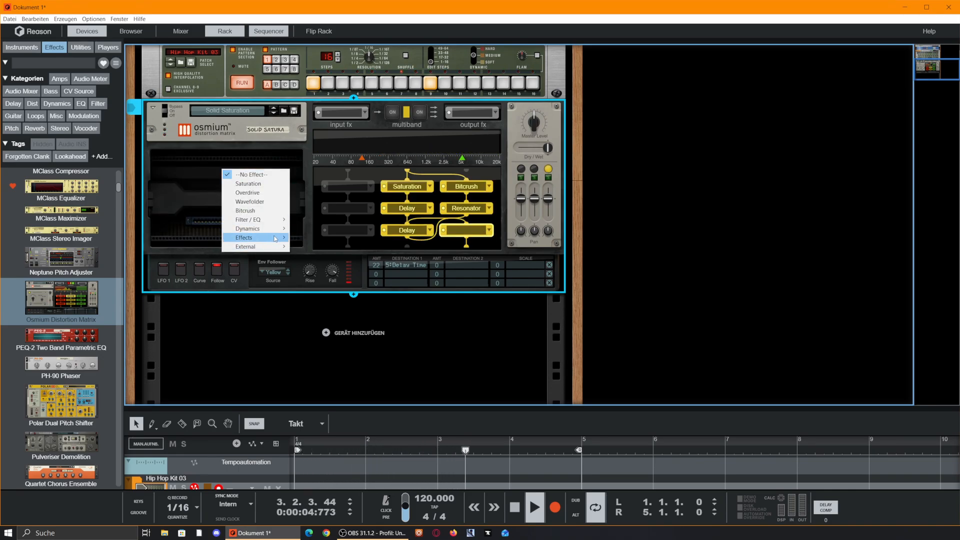
pyautogui.moveTo(275, 229)
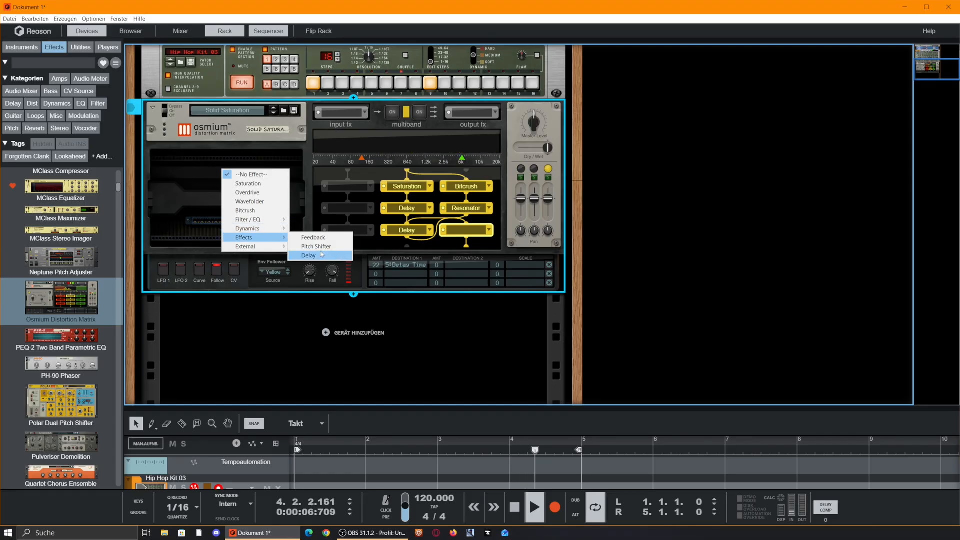
pyautogui.click(338, 257)
pyautogui.press('space')
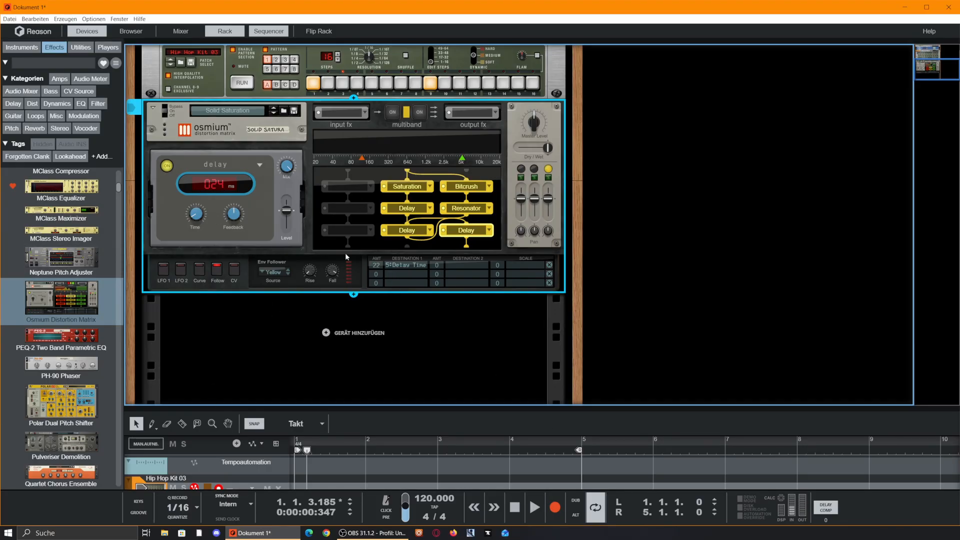
# Step: Assign the Curve modulator to the slot 9 Delay, with amount 5 for Delay Time and 21 for Delay FB
pyautogui.click(234, 270)
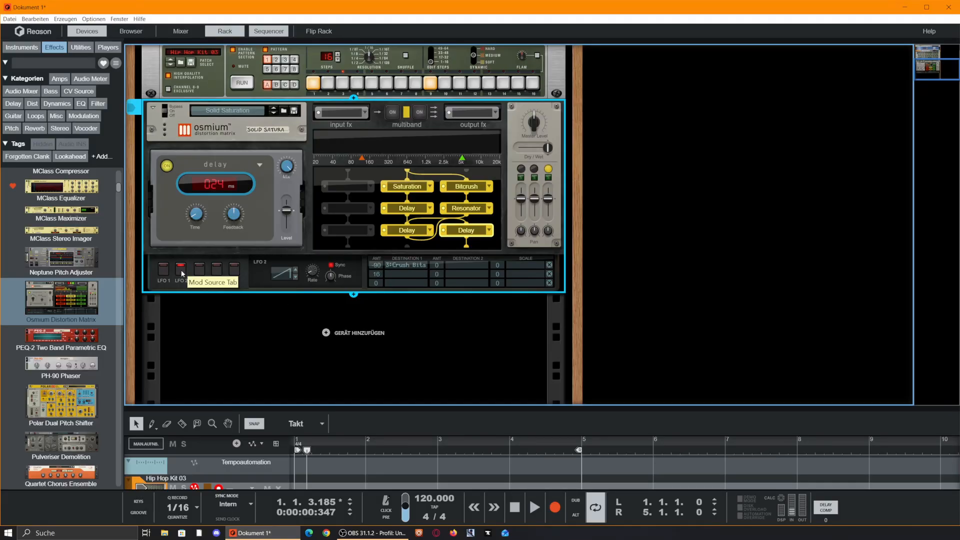
pyautogui.click(199, 270)
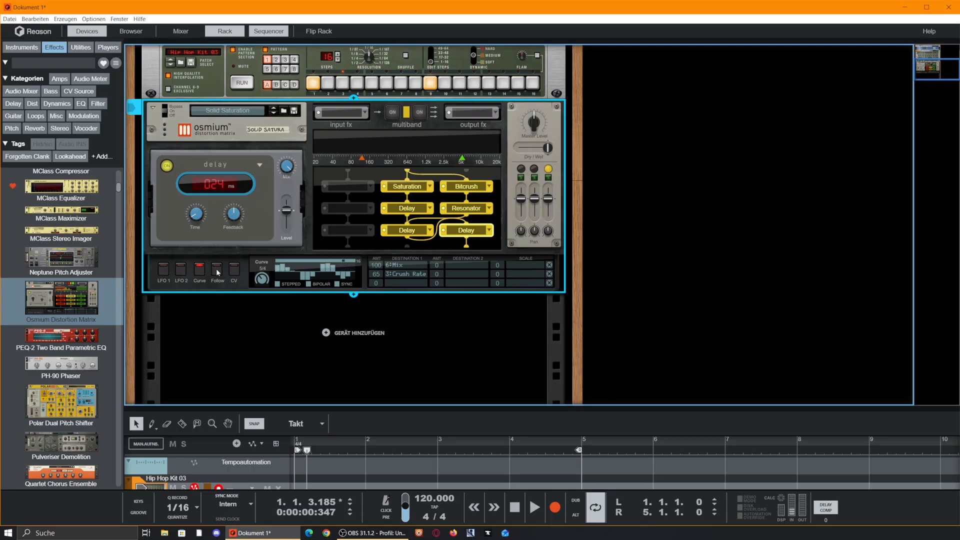
pyautogui.click(400, 283)
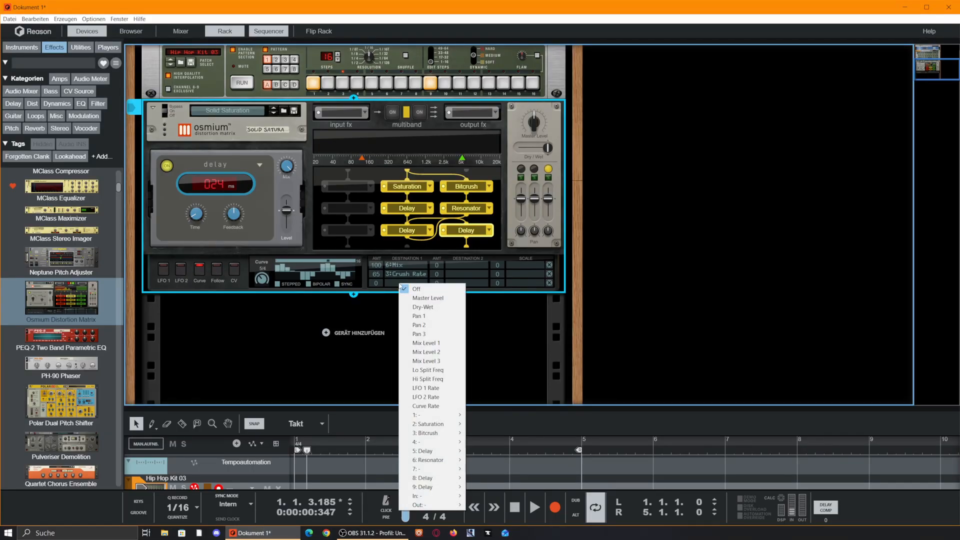
pyautogui.moveTo(435, 487)
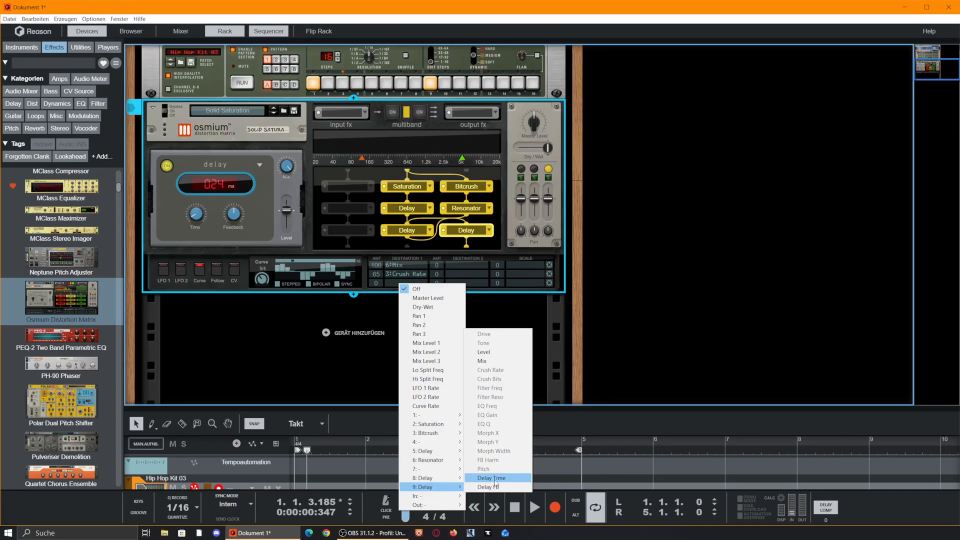
pyautogui.click(493, 478)
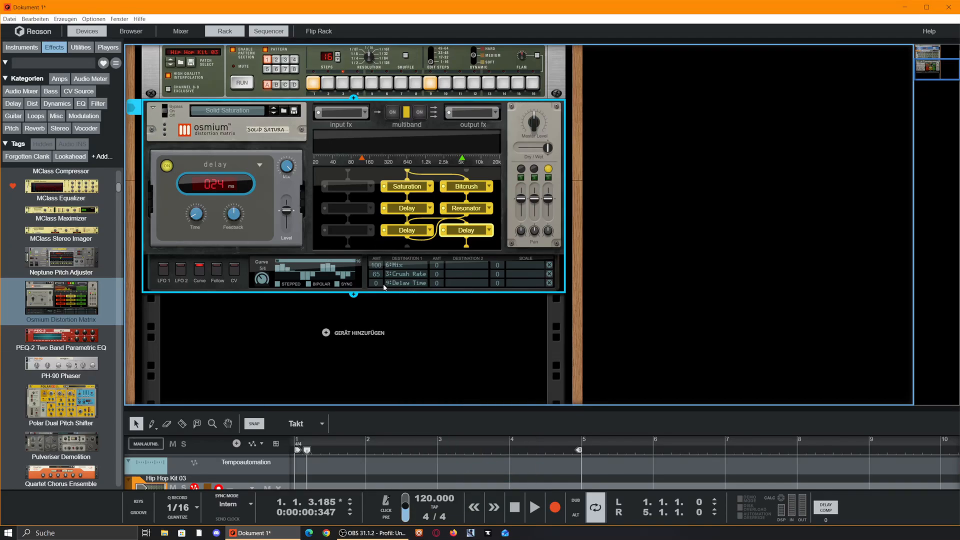
pyautogui.click(461, 287)
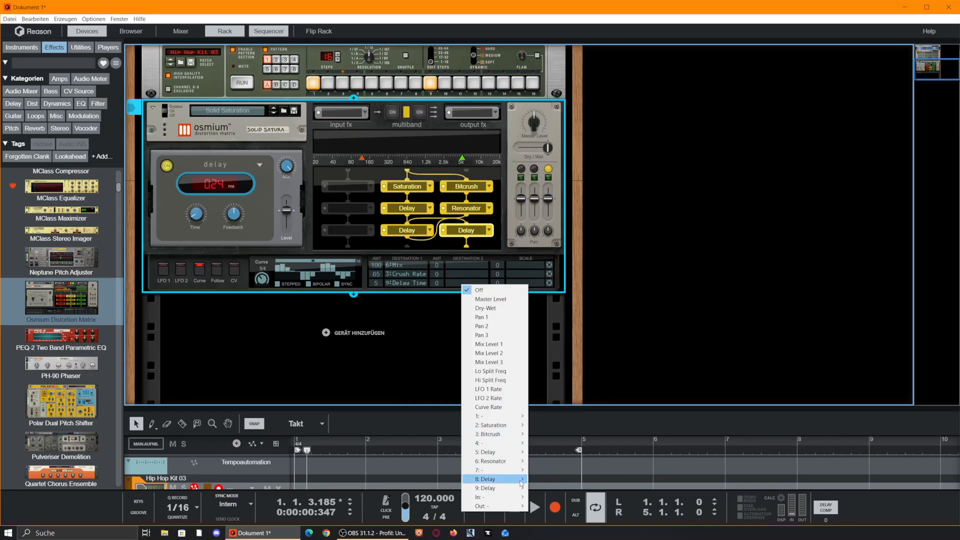
pyautogui.moveTo(516, 488)
pyautogui.click(549, 488)
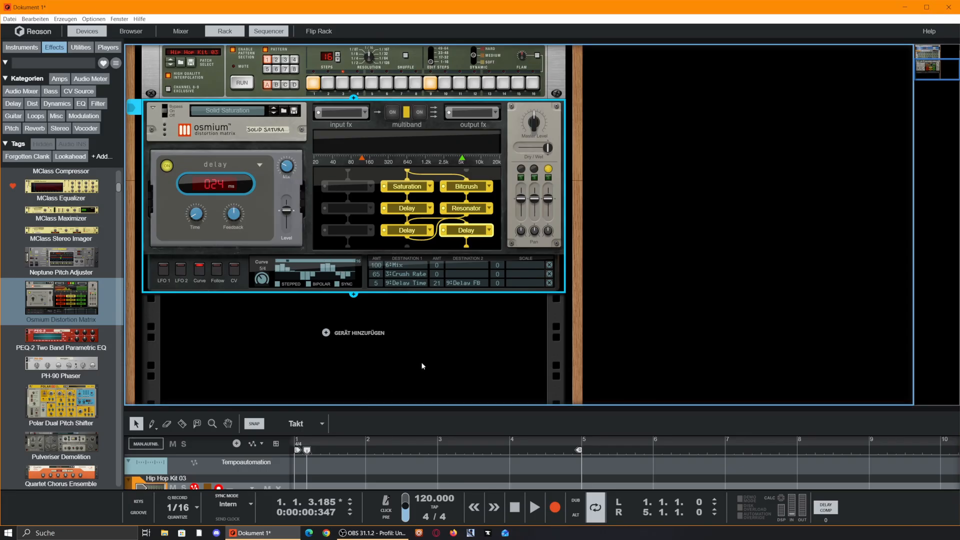
# Step: Play the pattern from the start, lower the 395 ms Delay's Mix and open the 197 ms Delay's settings
pyautogui.click(343, 455)
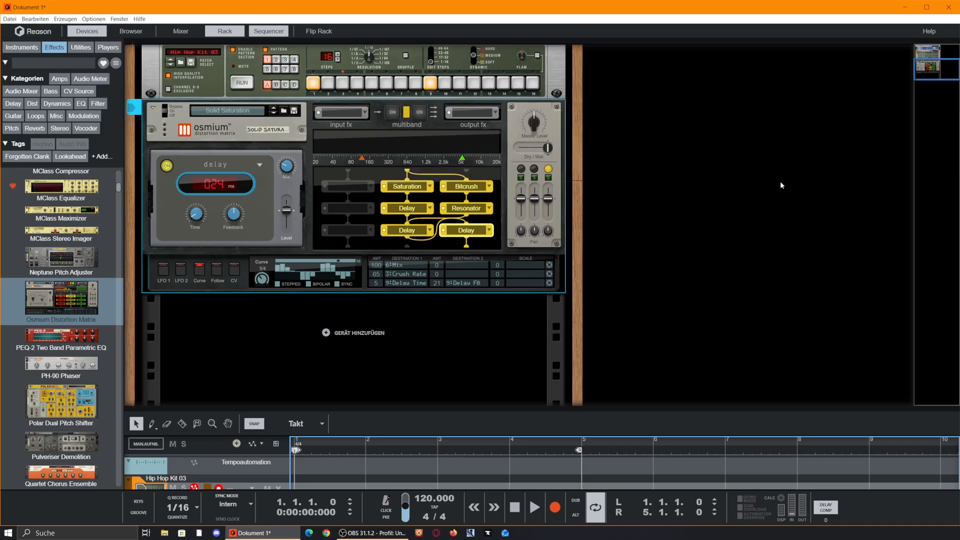
pyautogui.press('space')
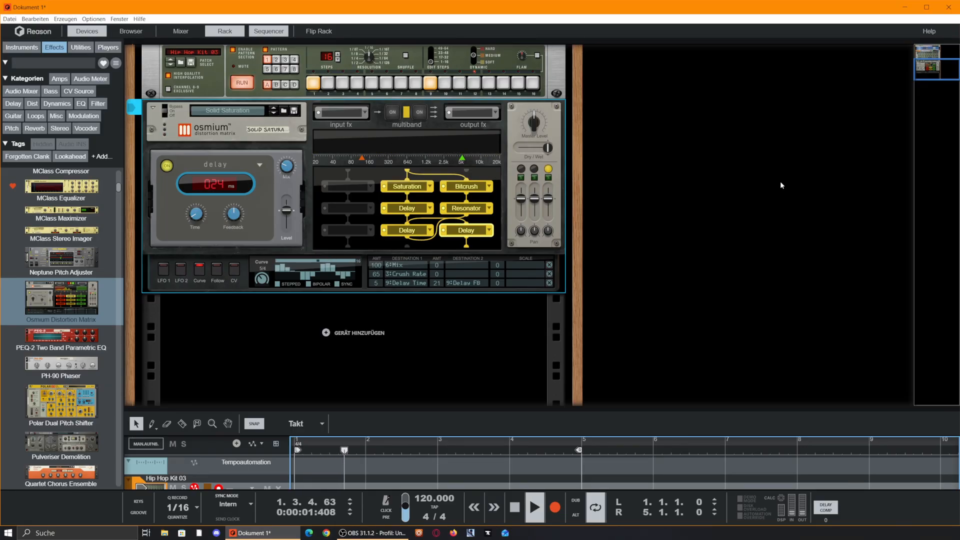
pyautogui.click(444, 235)
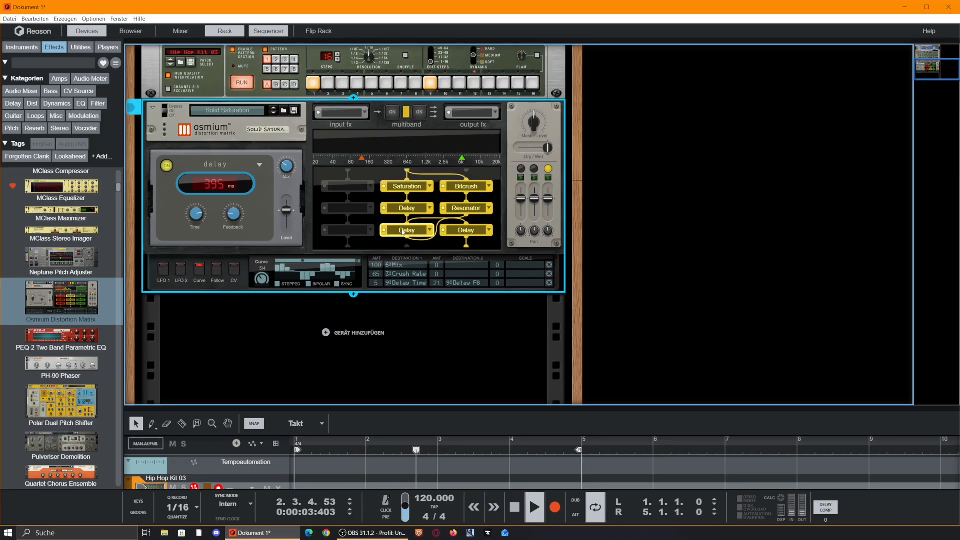
pyautogui.moveTo(289, 168); pyautogui.dragTo(297, 185)
pyautogui.click(410, 209)
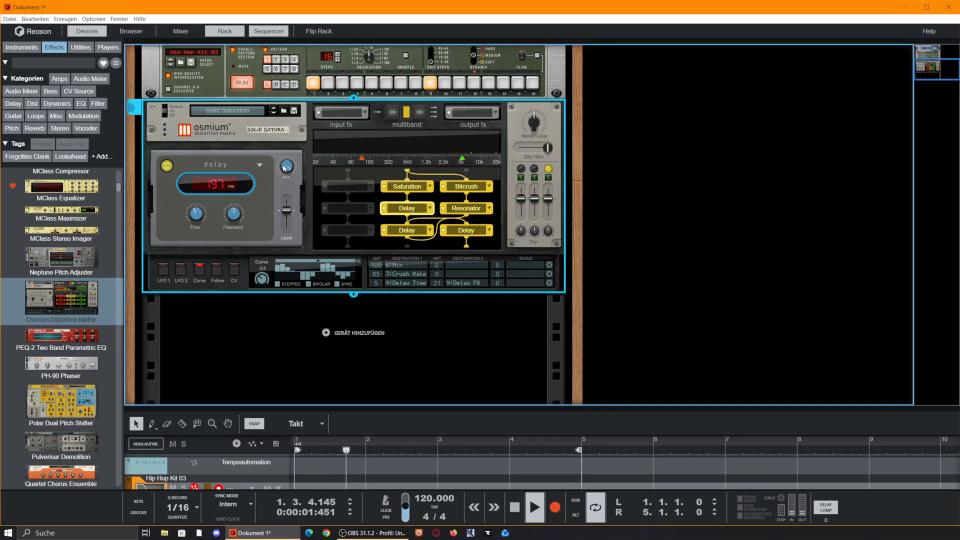
pyautogui.moveTo(286, 171)
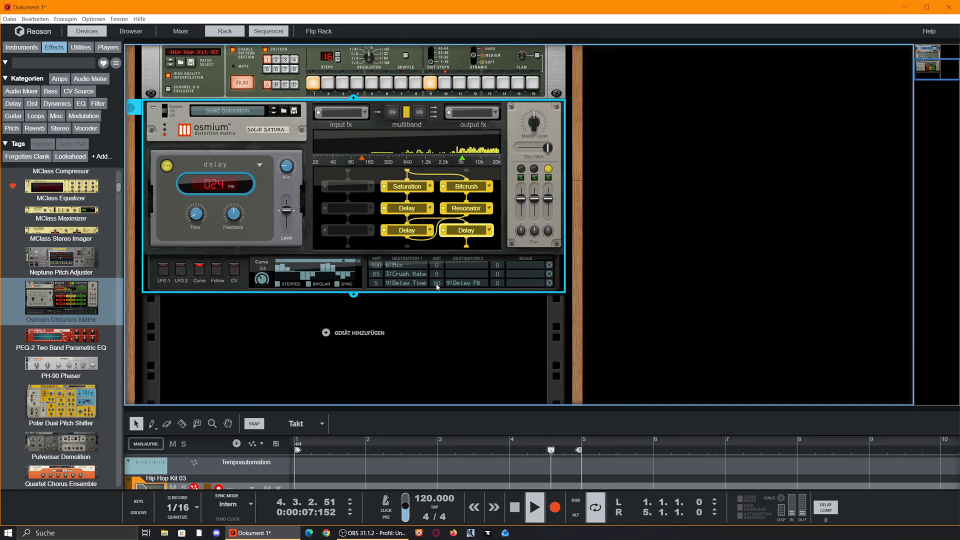
# Step: Try Curve amounts of -100 for the slot 9 Delay's feedback and 29 and -58 for its time, and stop playback
pyautogui.moveTo(438, 285); pyautogui.dragTo(452, 533)
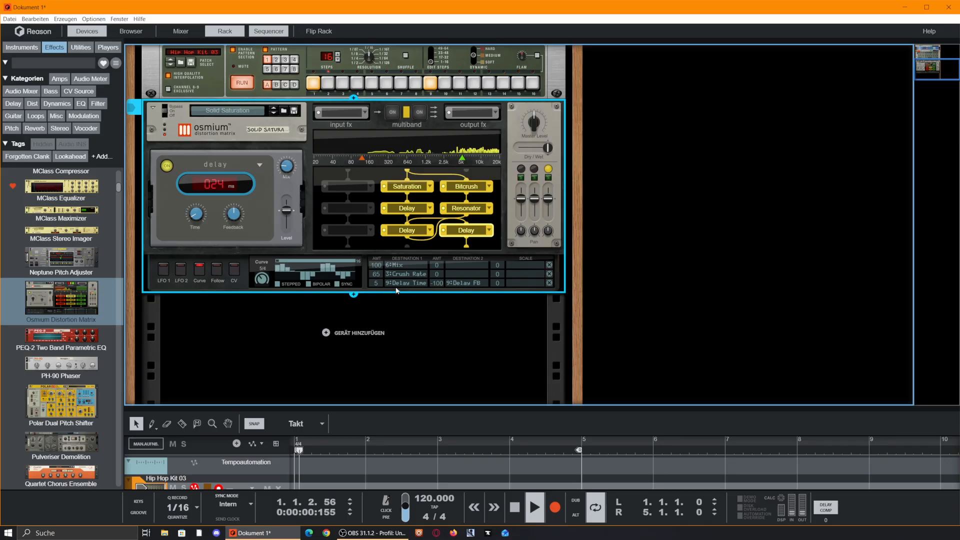
pyautogui.moveTo(375, 291); pyautogui.dragTo(376, 285)
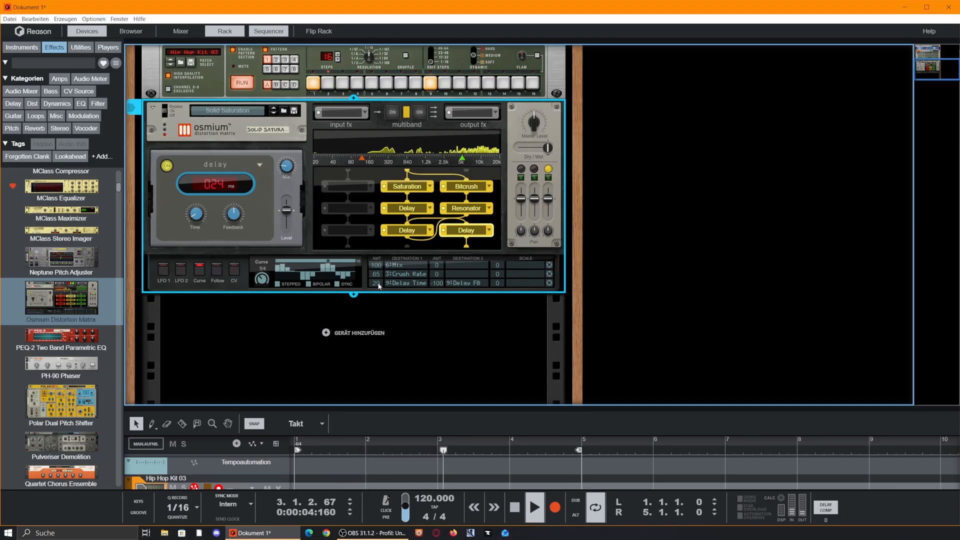
pyautogui.moveTo(378, 286)
pyautogui.mouseDown()
pyautogui.moveTo(377, 303)
pyautogui.moveTo(379, 295)
pyautogui.mouseUp()
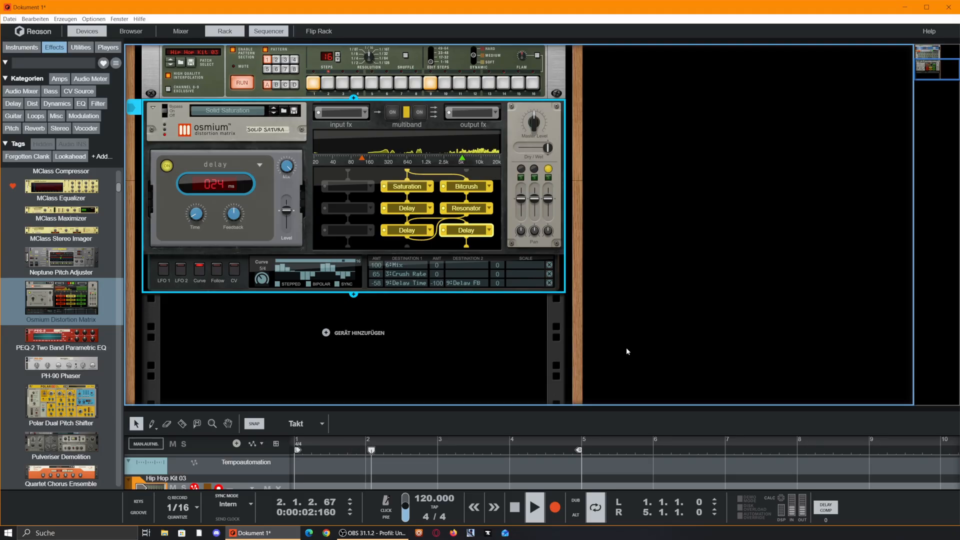
pyautogui.press('space')
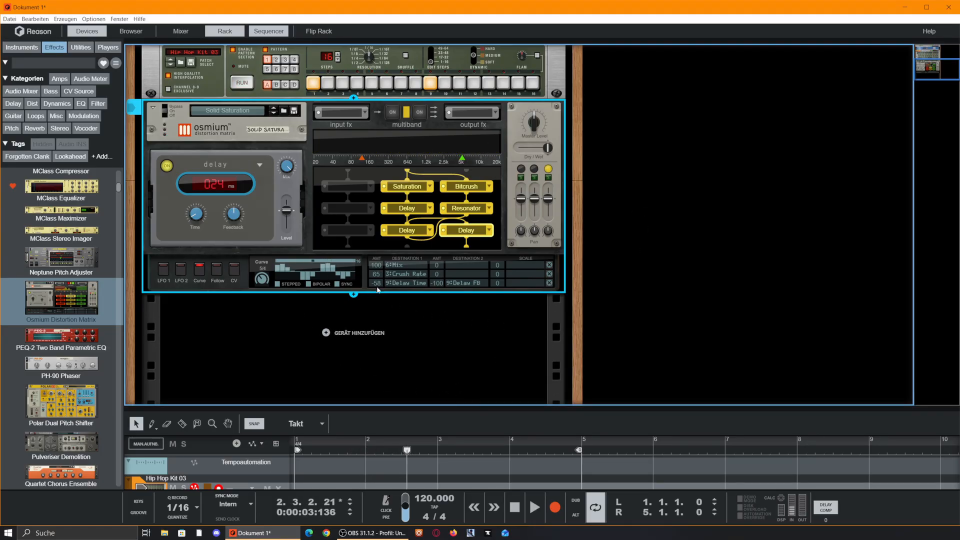
# Step: Set the slot 9 Delay's Curve amounts to -2 for time and -54 for feedback, and play the pattern
pyautogui.moveTo(373, 287); pyautogui.dragTo(384, 322)
pyautogui.moveTo(390, 276); pyautogui.dragTo(395, 265)
pyautogui.scroll(3, 587, 286)
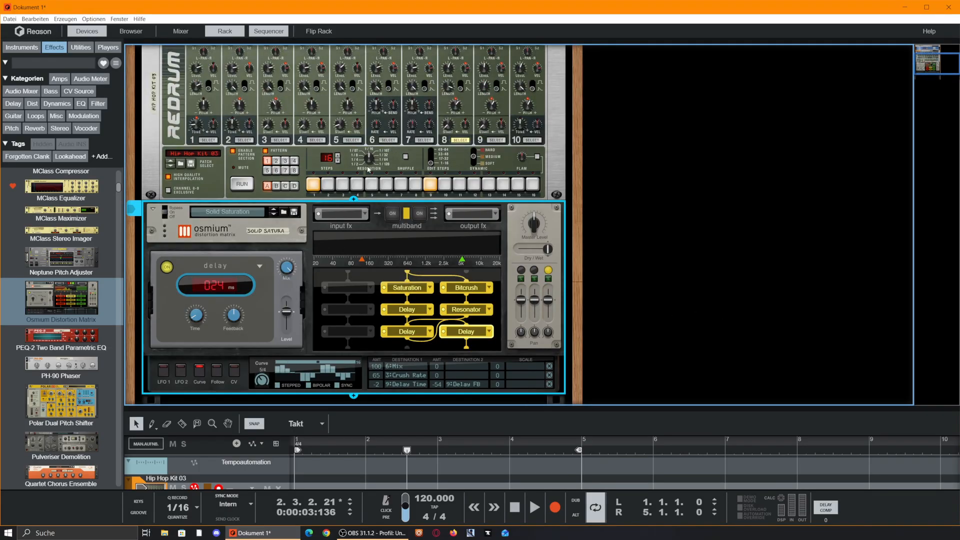
pyautogui.press('space')
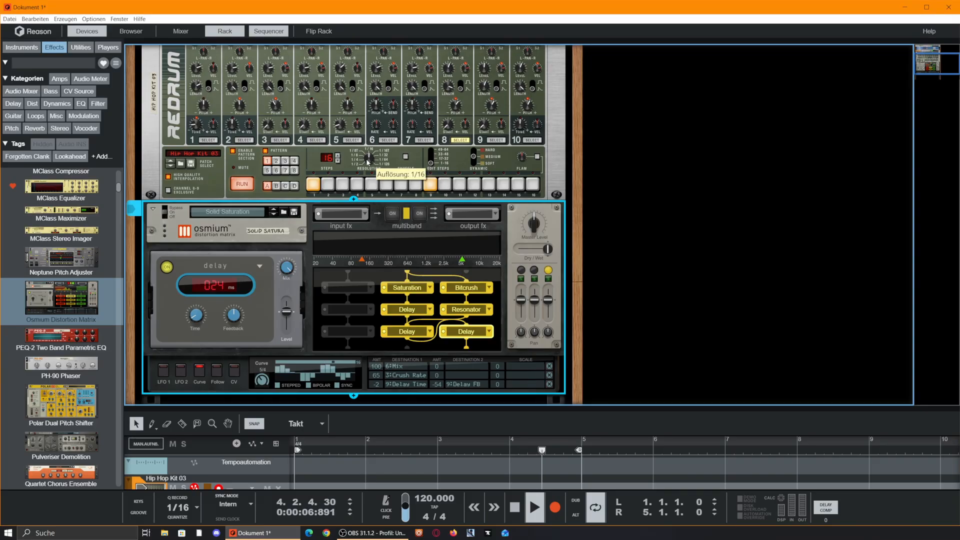
# Step: Stop playback, change the Redrum pattern resolution to 1/32 and restart playback
pyautogui.press('space')
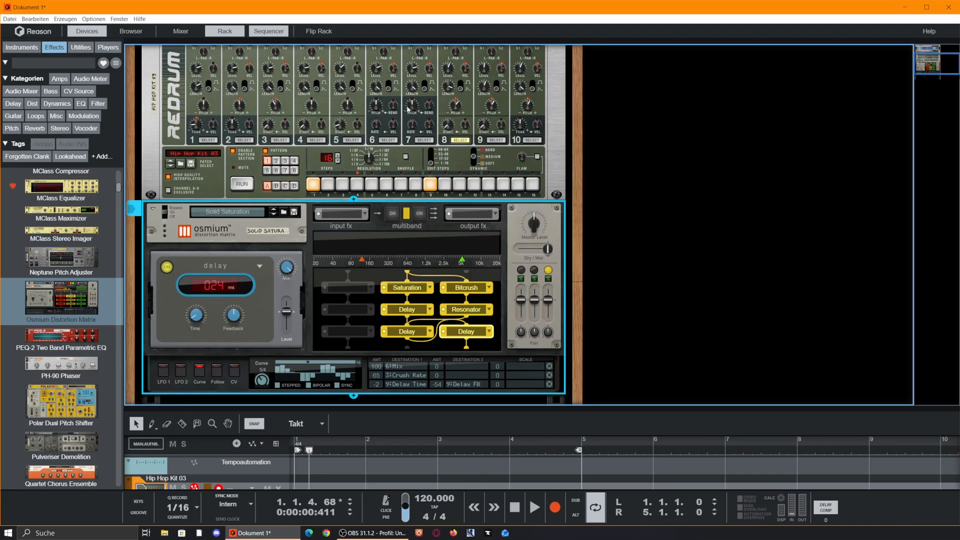
pyautogui.moveTo(364, 163); pyautogui.dragTo(375, 113)
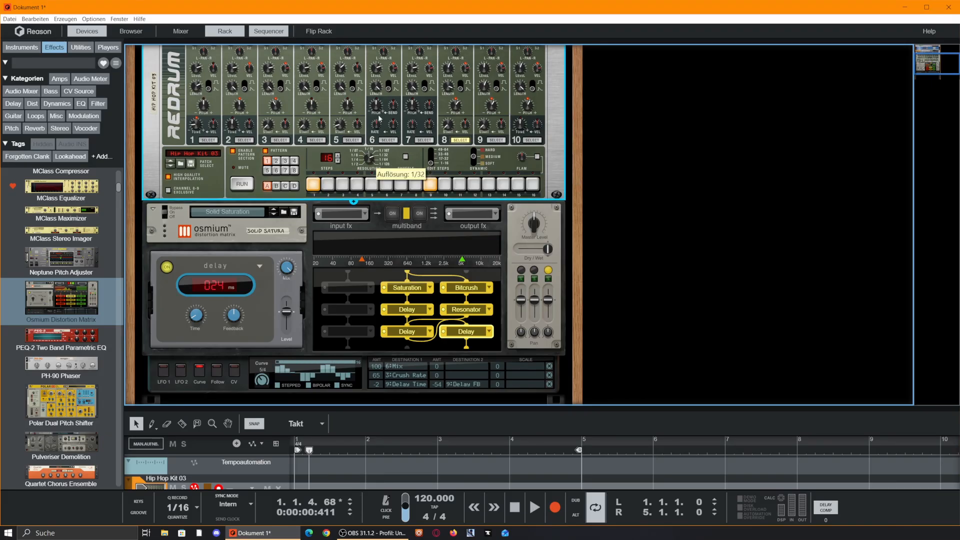
pyautogui.press('space')
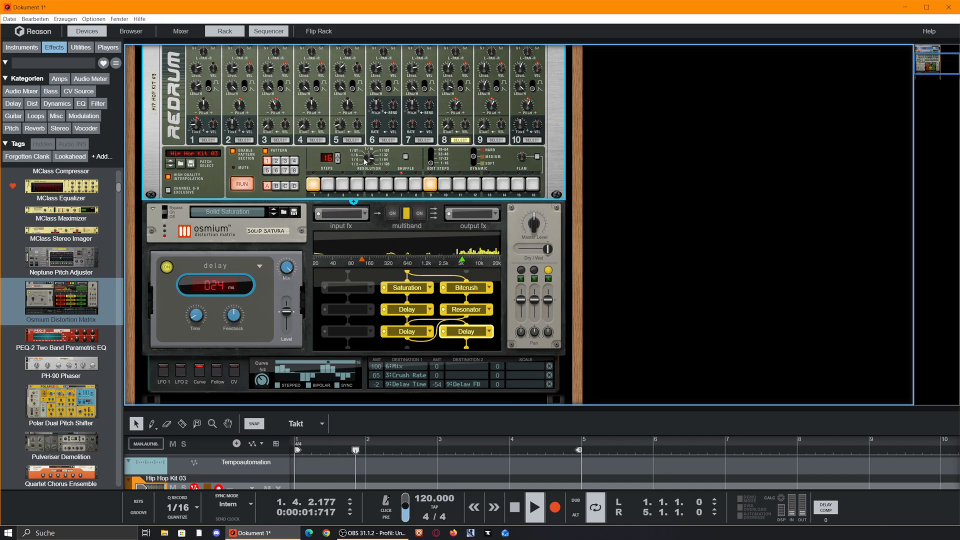
# Step: Set the Mix of the slot 9 Delay to 27.3 % during playback
pyautogui.scroll(-3, 442, 173)
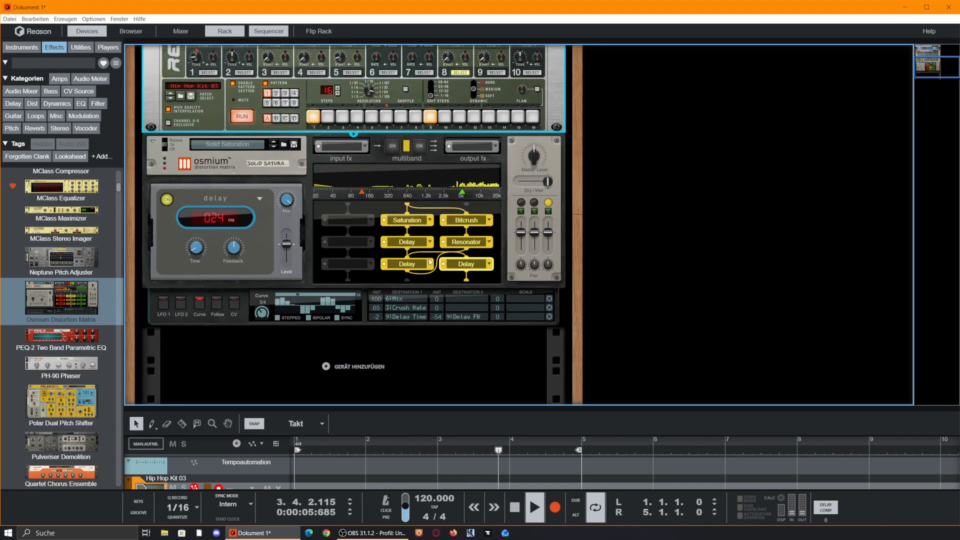
pyautogui.click(403, 264)
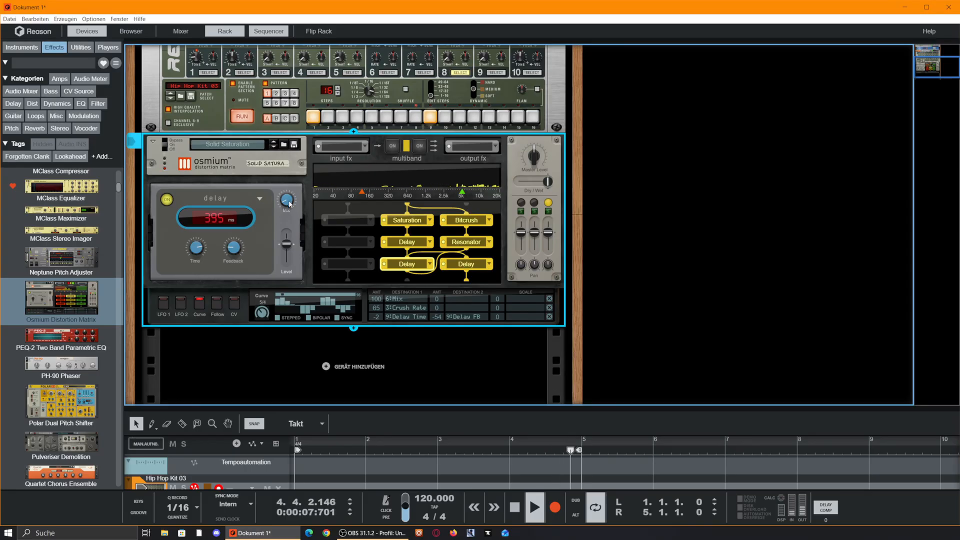
pyautogui.click(459, 264)
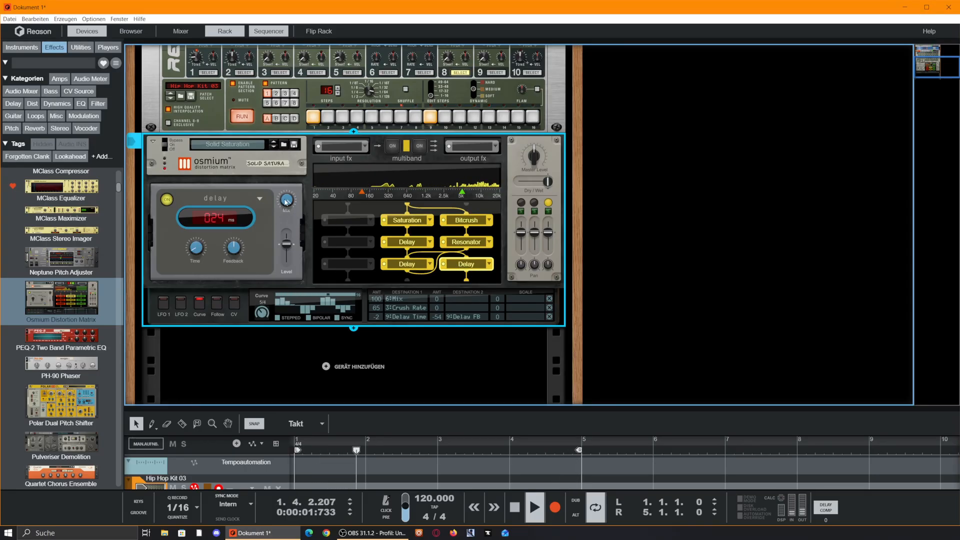
pyautogui.moveTo(340, 328); pyautogui.dragTo(342, 311)
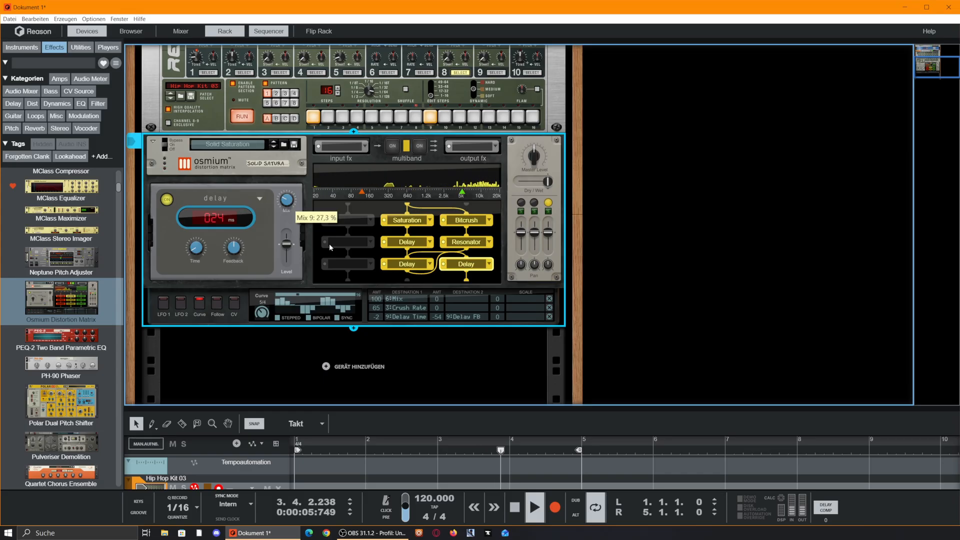
# Step: Review the settings of the 197 ms Delay, the Saturation and the Resonator in turn
pyautogui.click(403, 242)
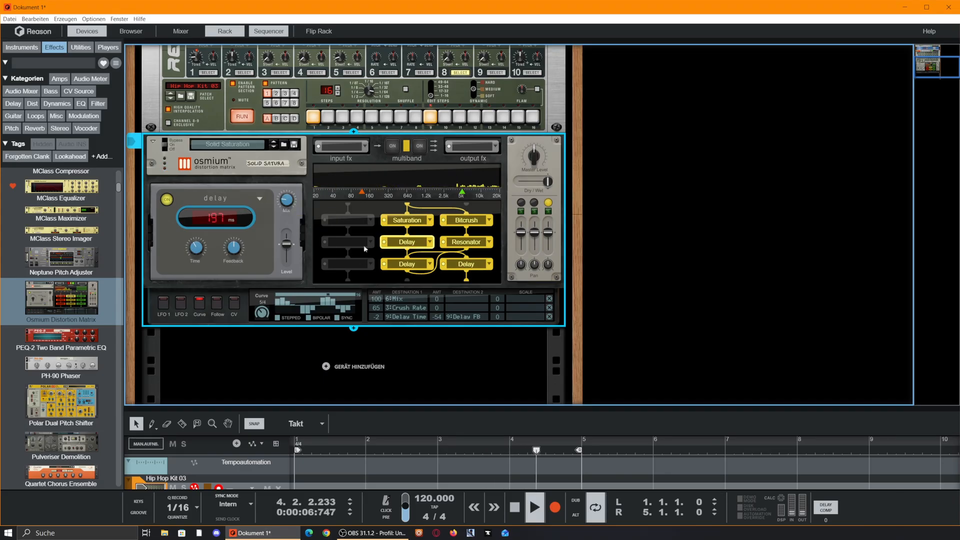
pyautogui.click(407, 220)
pyautogui.click(463, 244)
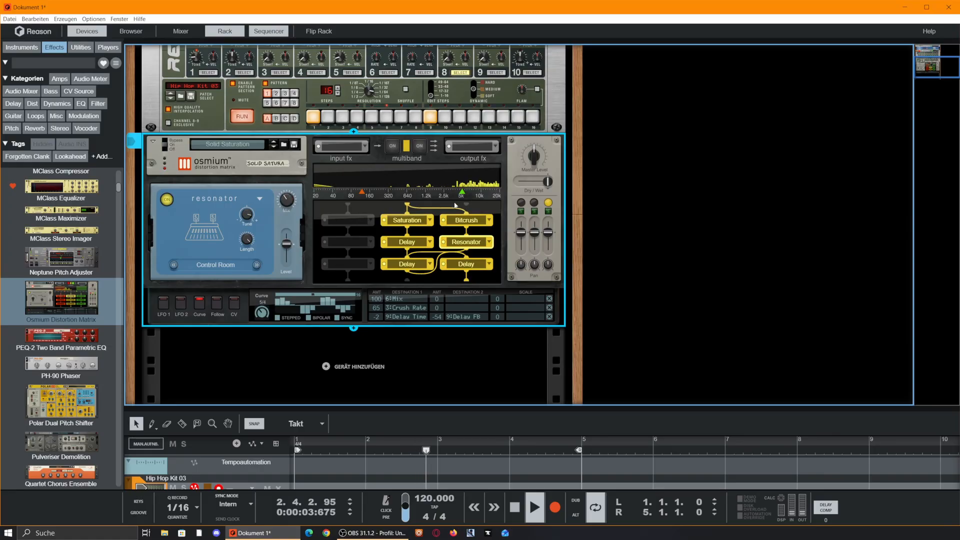
# Step: Try a Dry/Wet balance of 31.6 % on the distortion matrix and return it to fully wet
pyautogui.moveTo(547, 182); pyautogui.dragTo(527, 184)
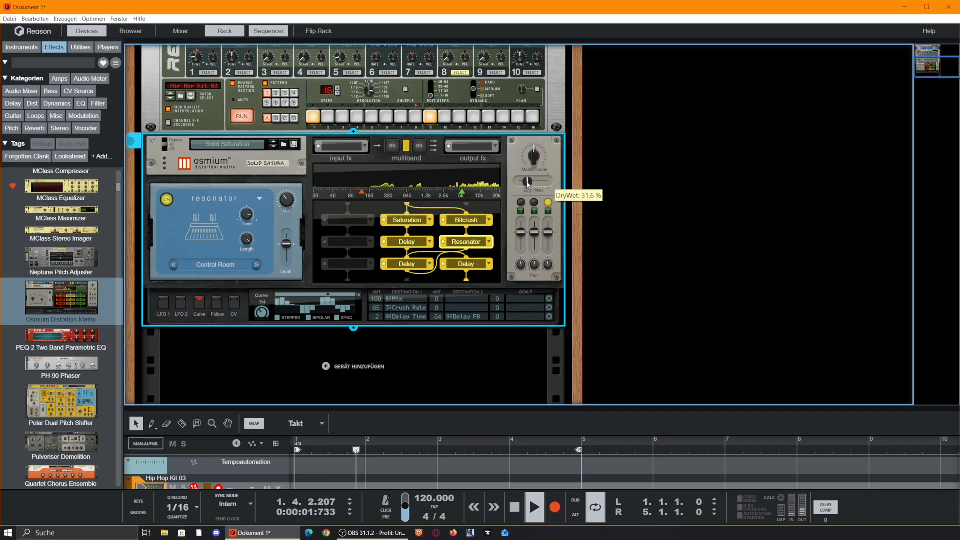
pyautogui.click(375, 104)
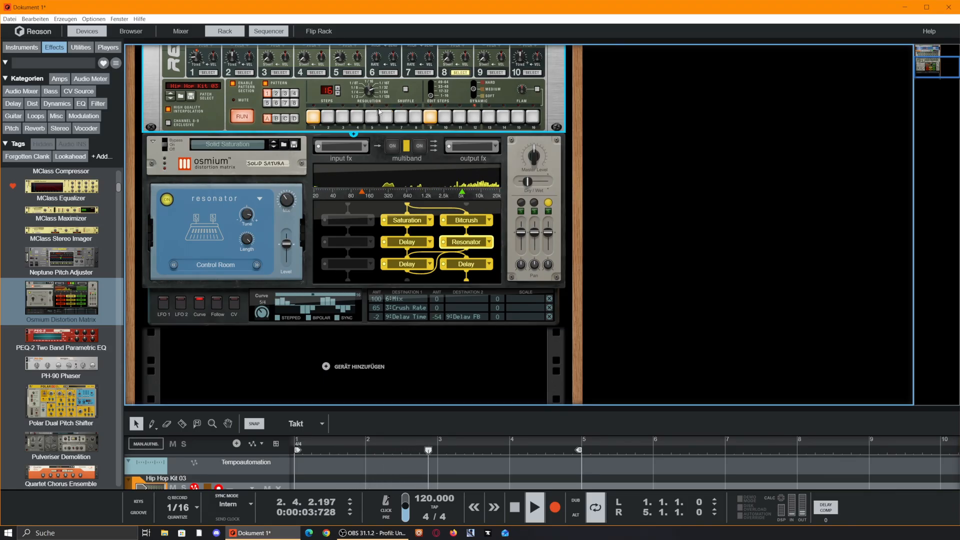
pyautogui.moveTo(527, 181); pyautogui.dragTo(558, 189)
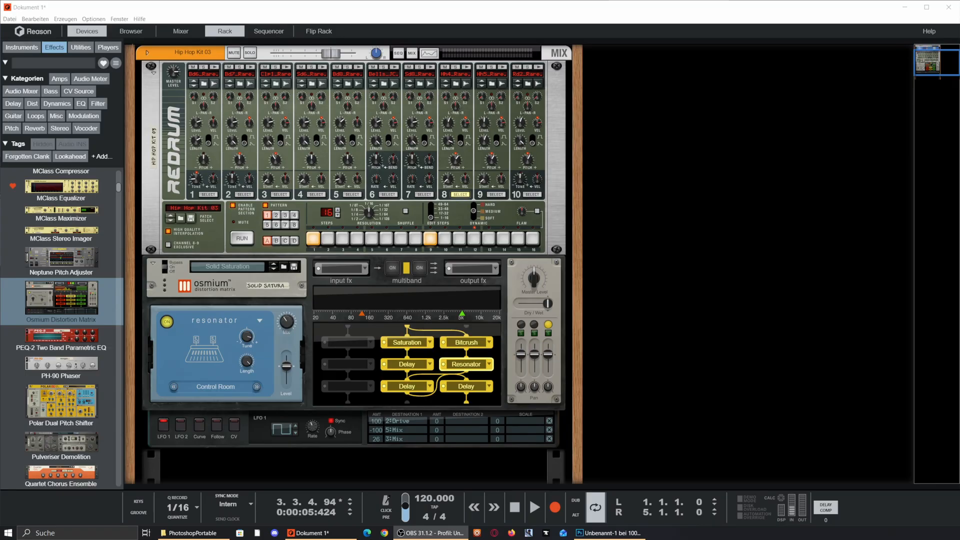
# Step: Open the CV modulation source's settings in the distortion matrix
pyautogui.click(235, 431)
pyautogui.click(234, 428)
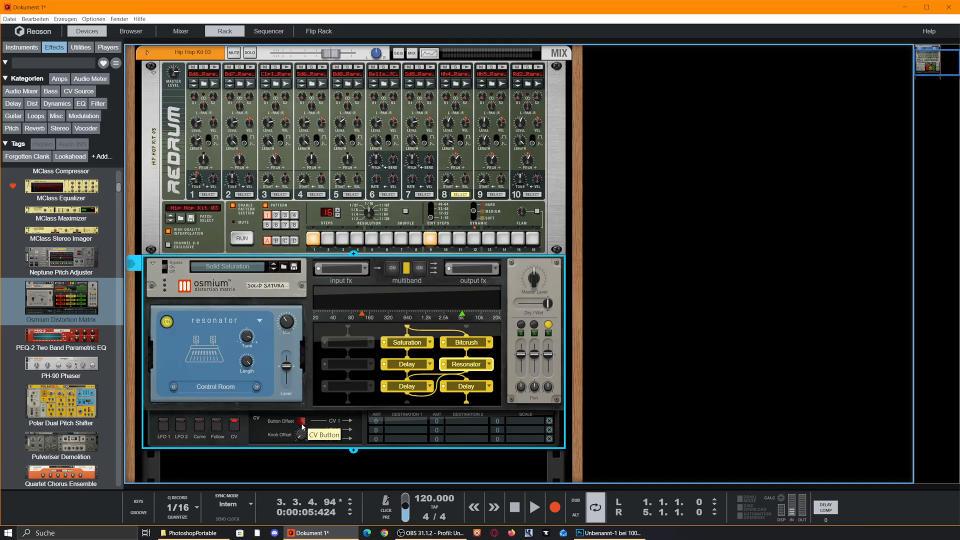
# Step: Try the CV Button Offset on and off, check its automation and remote mapping options, and leave it off
pyautogui.moveTo(297, 443); pyautogui.dragTo(343, 474)
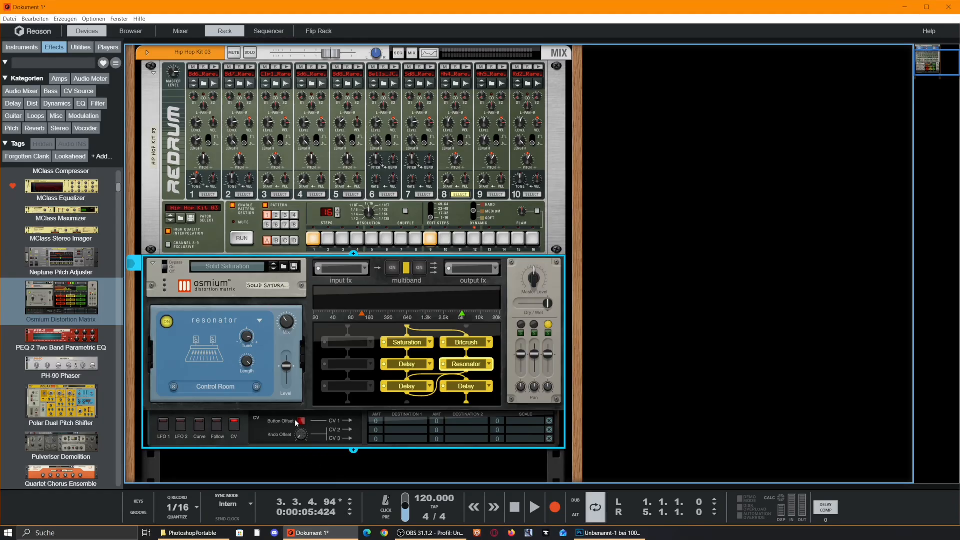
pyautogui.click(302, 423)
pyautogui.click(301, 424)
pyautogui.click(301, 424)
pyautogui.click(301, 424)
pyautogui.click(301, 424)
pyautogui.rightClick(301, 424)
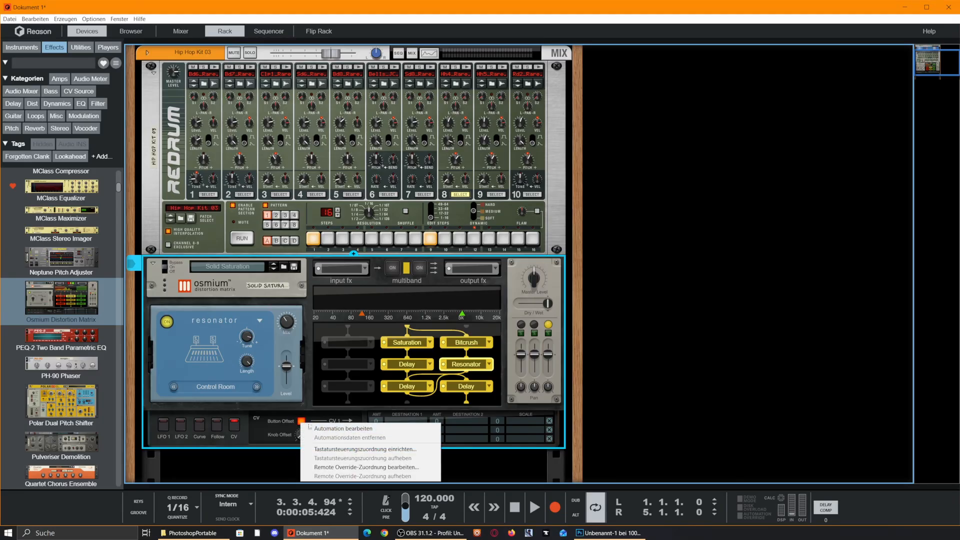
pyautogui.click(388, 339)
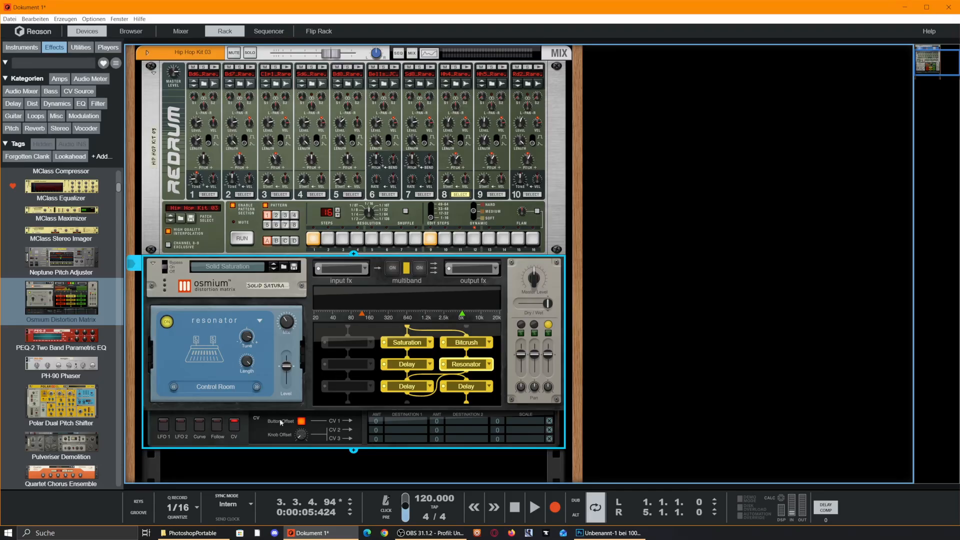
pyautogui.click(299, 423)
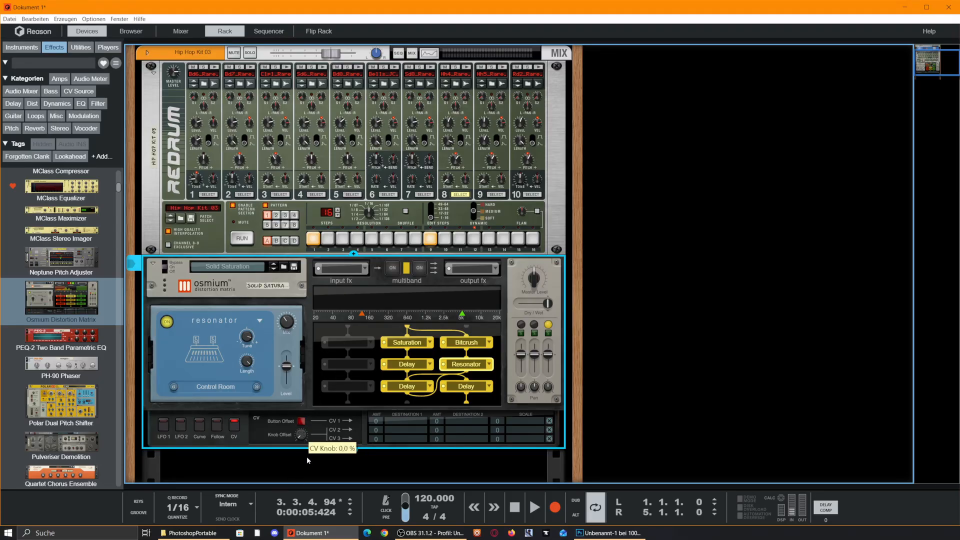
# Step: Review the available modulation destinations and scale options for CV 1 without assigning any
pyautogui.click(399, 426)
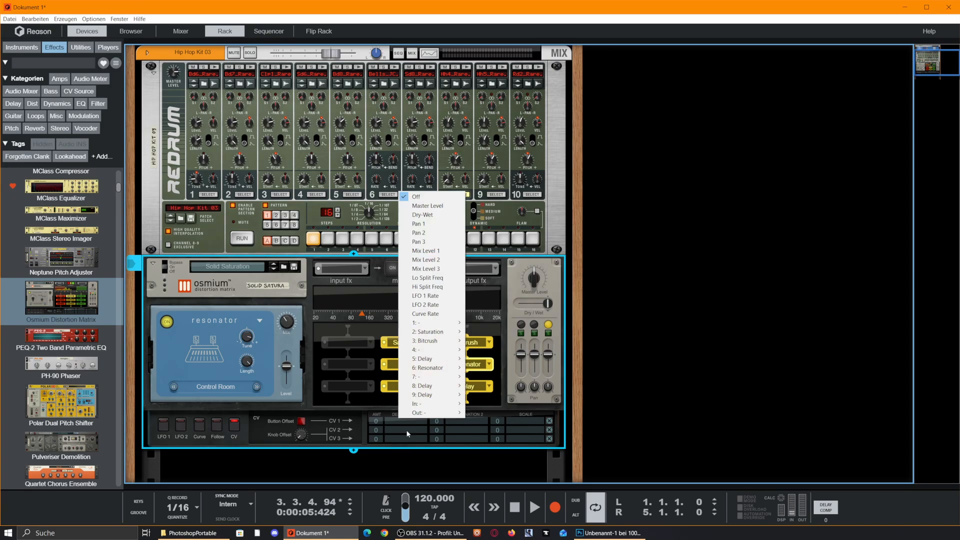
pyautogui.click(489, 424)
pyautogui.click(476, 425)
pyautogui.click(522, 425)
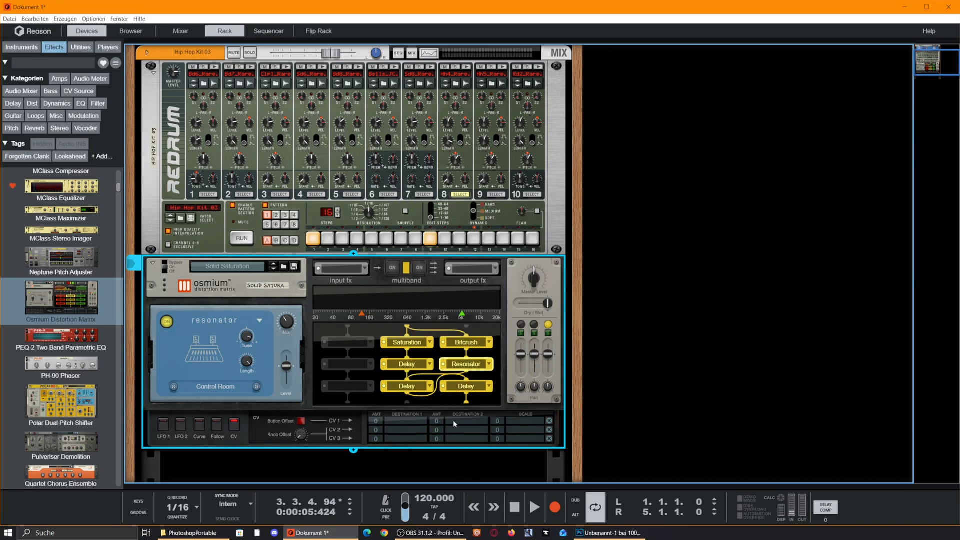
# Step: Flip the rack to examine the CV inputs and outputs on the distortion matrix's back, and return to the front
pyautogui.press('Tab')
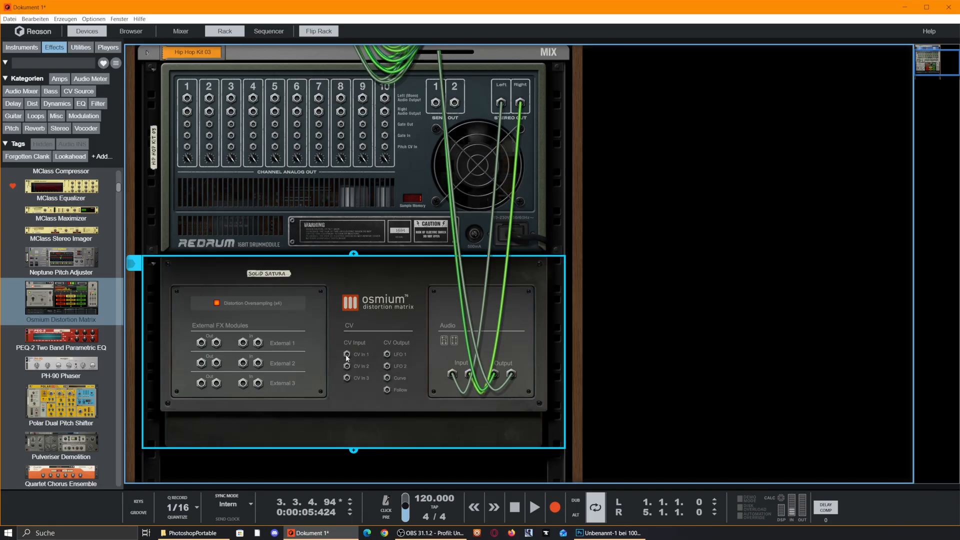
pyautogui.moveTo(368, 366); pyautogui.dragTo(361, 408)
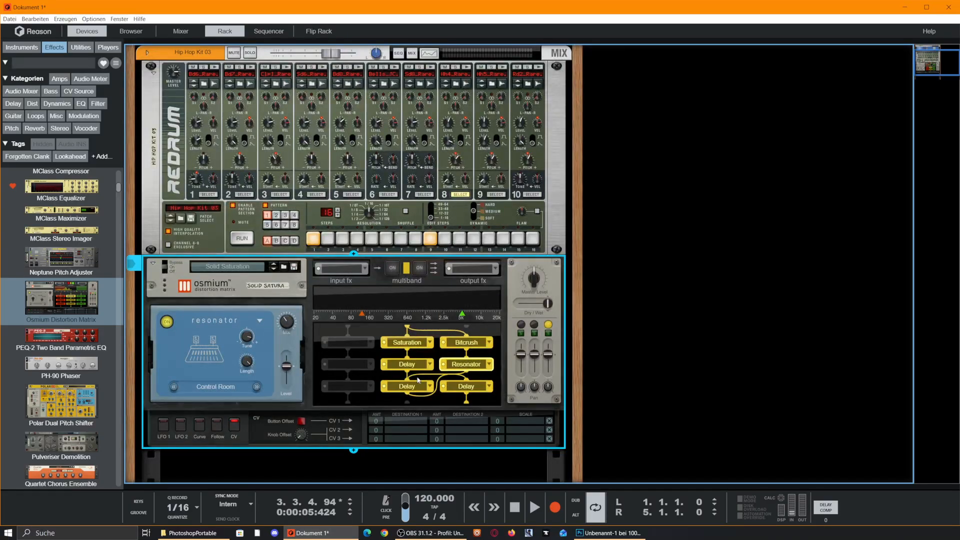
pyautogui.press('Tab')
# Step: Show the sequencer together with the device rack, keeping the distortion matrix in view
pyautogui.press('F7')
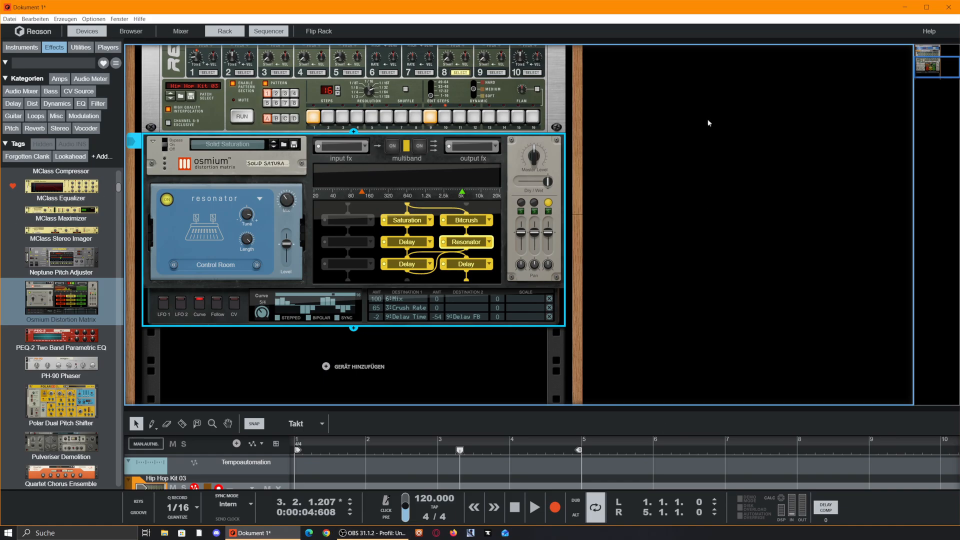
pyautogui.scroll(2, 309, 245)
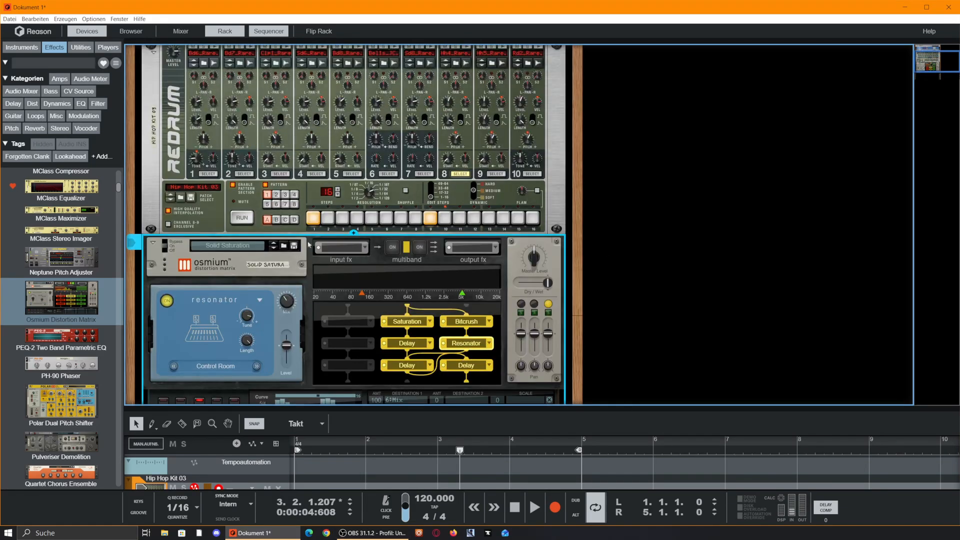
pyautogui.scroll(-2, 409, 303)
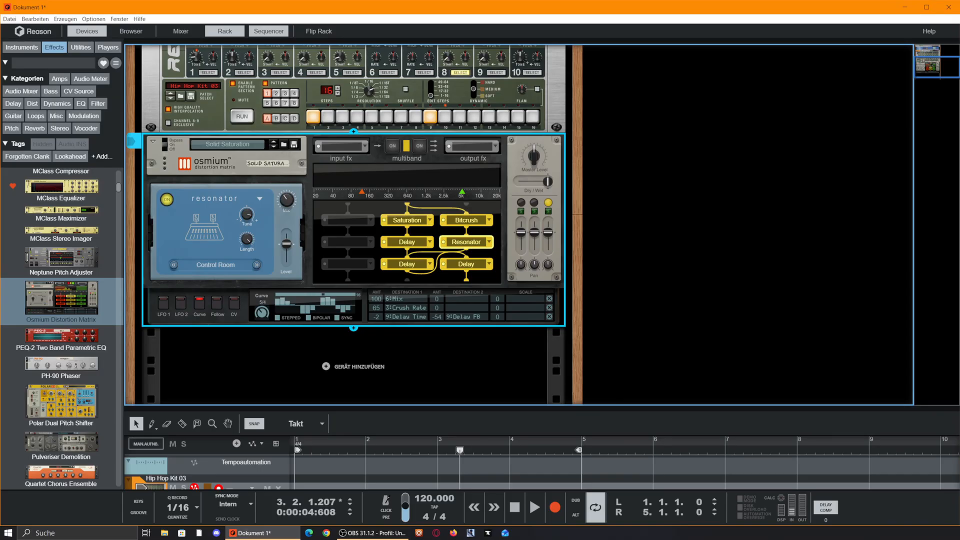
pyautogui.moveTo(345, 535)
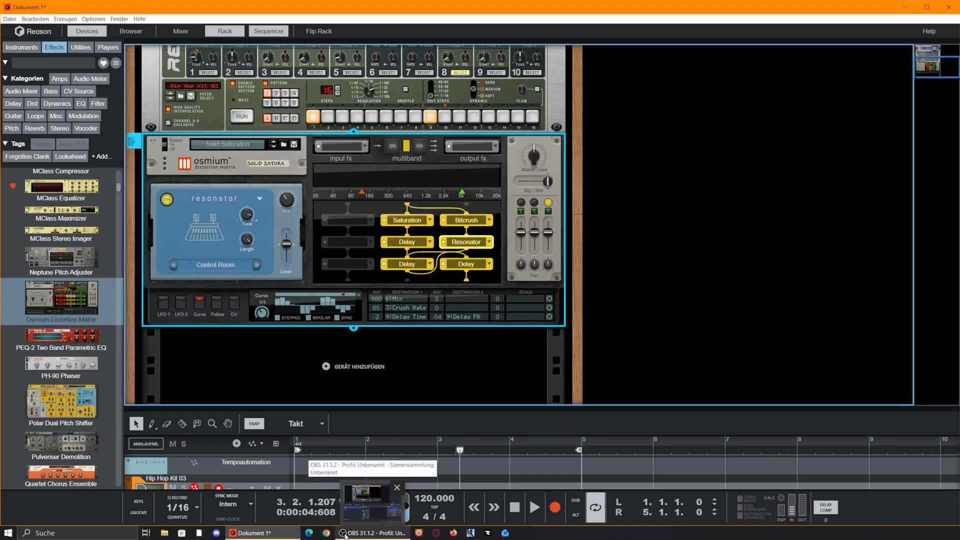